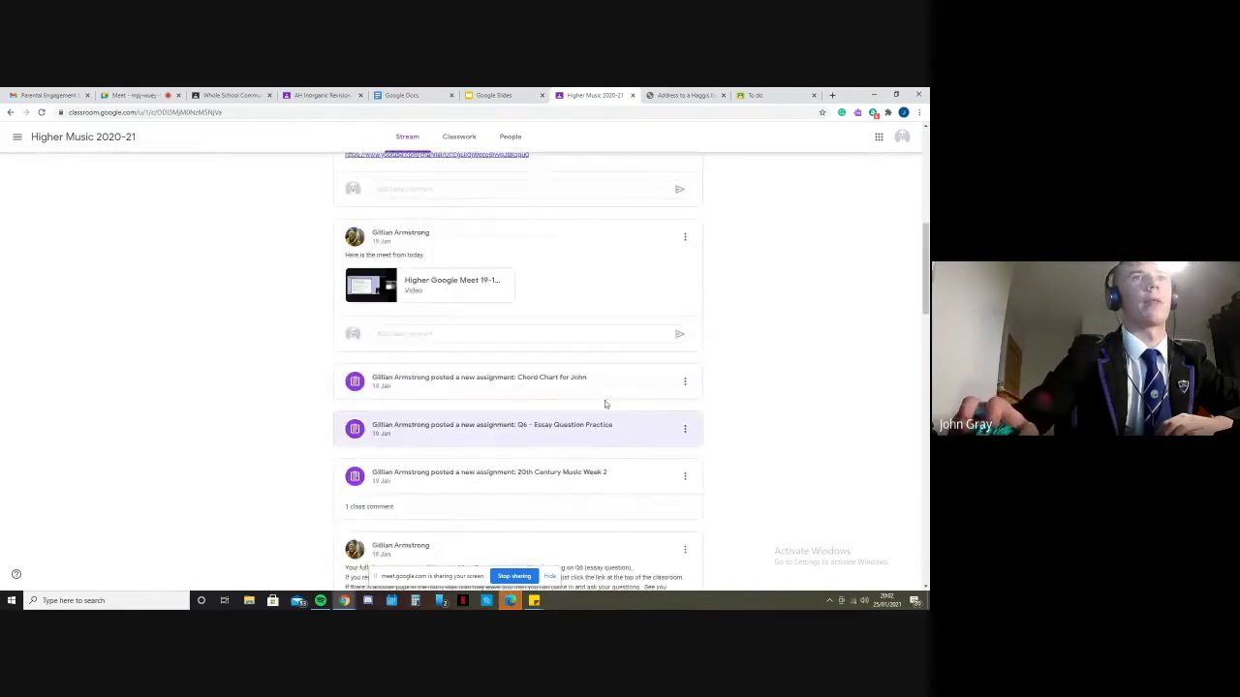
Step: Open the Q6 - Essay Question Practice assignment, check its attached essay document, and hand it in
click(561, 438)
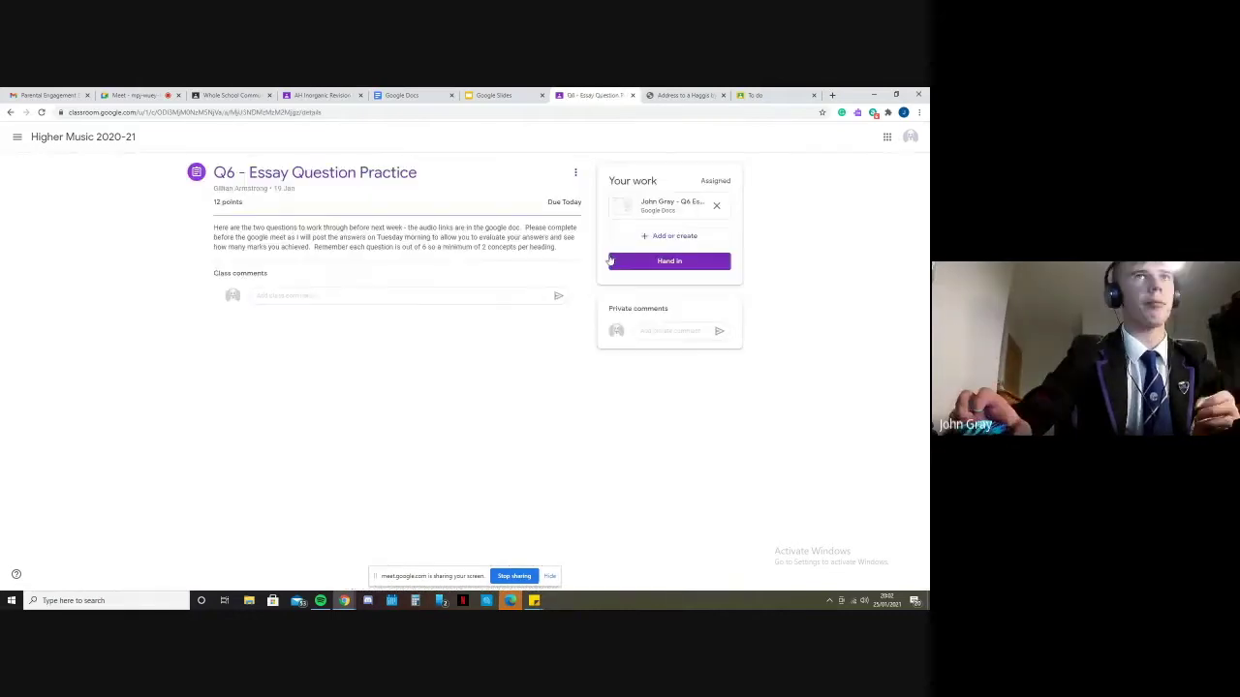
click(668, 206)
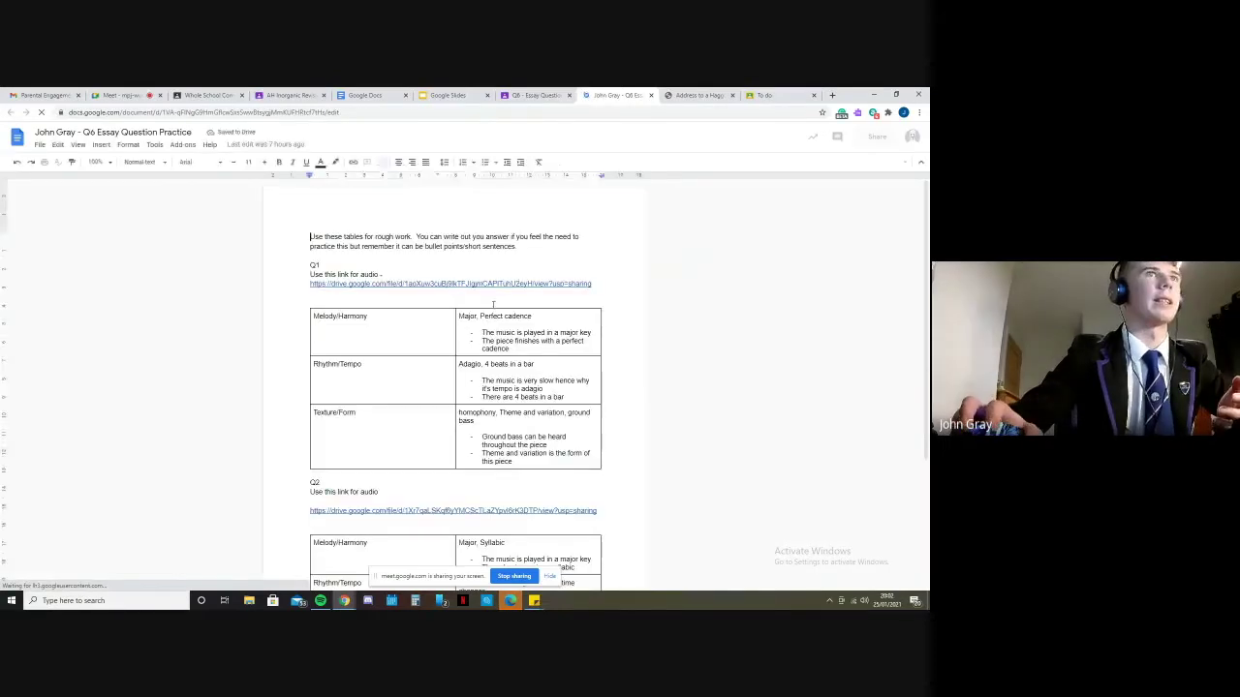
scroll(475, 310, down, 3)
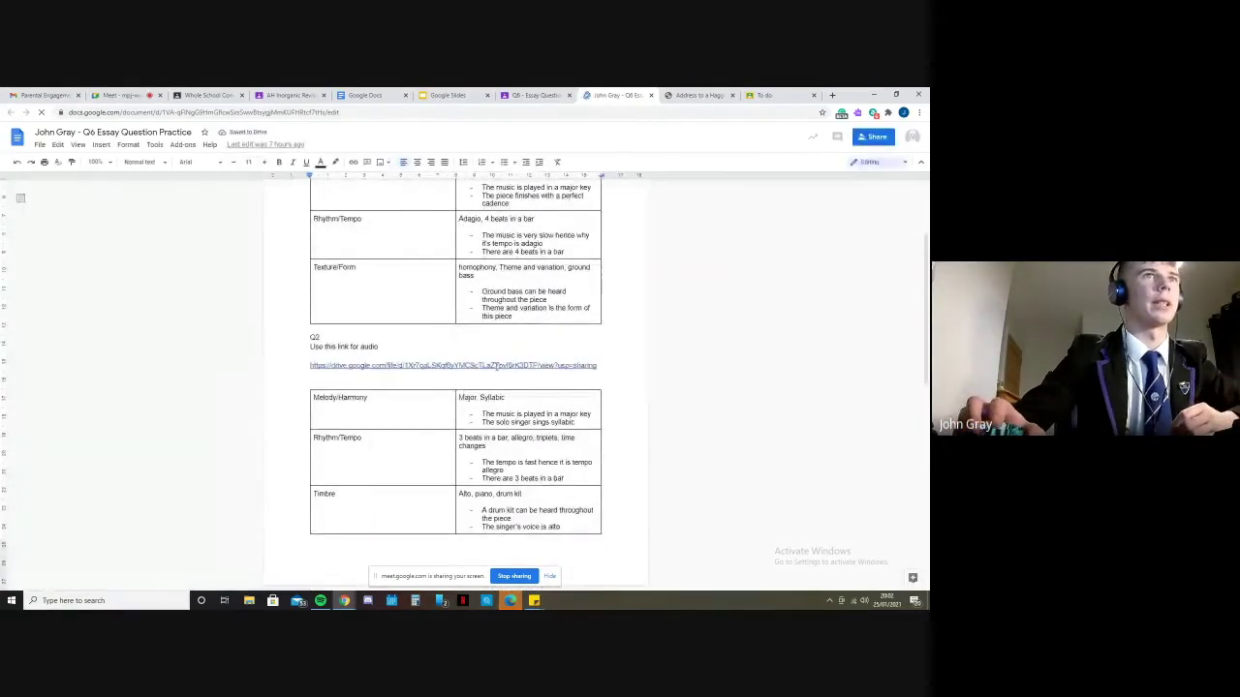
scroll(711, 230, up, 3)
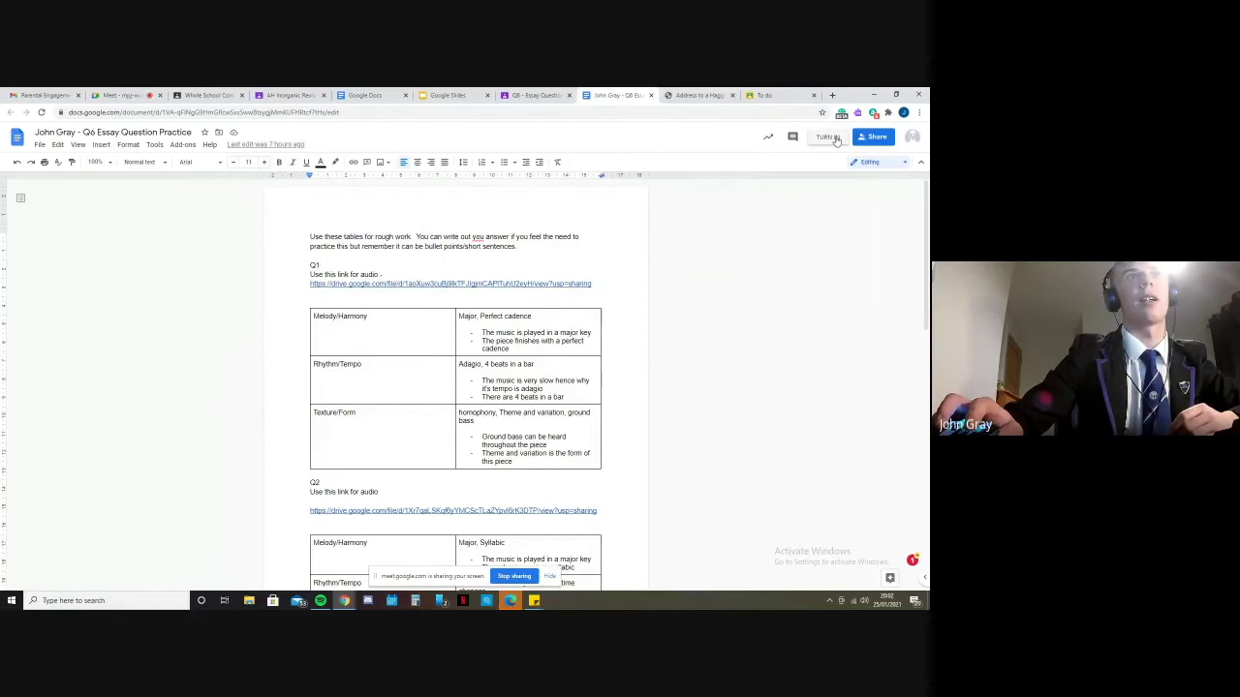
click(829, 139)
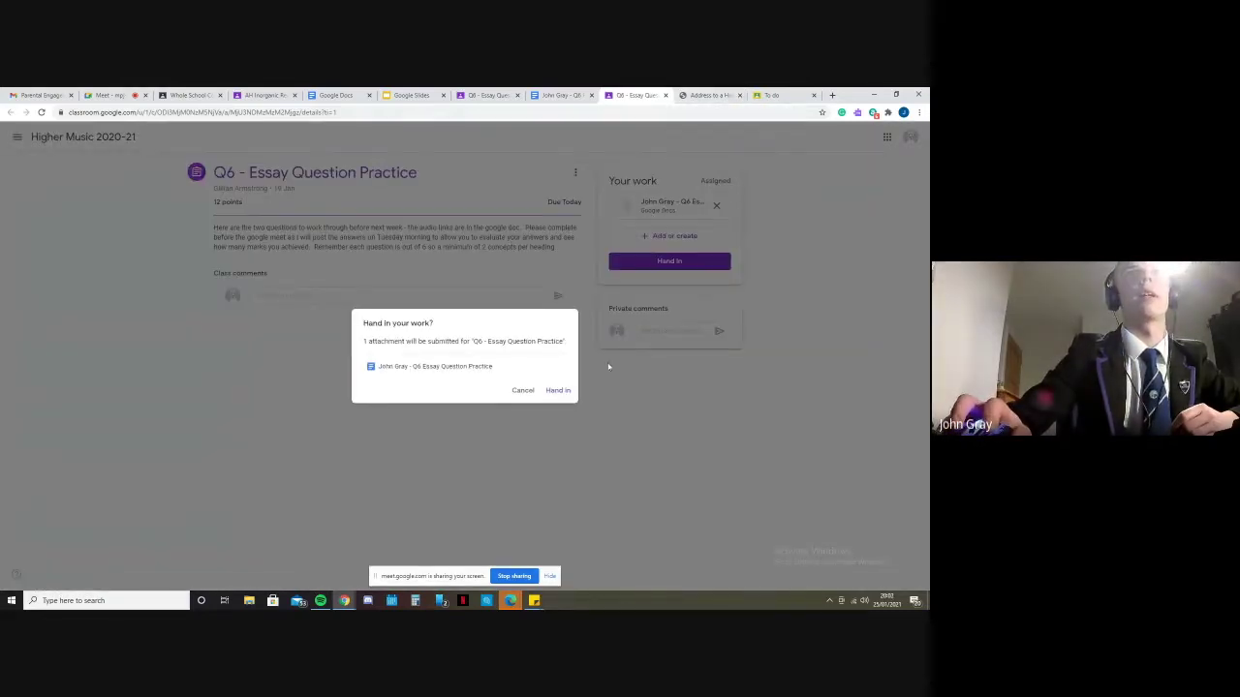
click(558, 390)
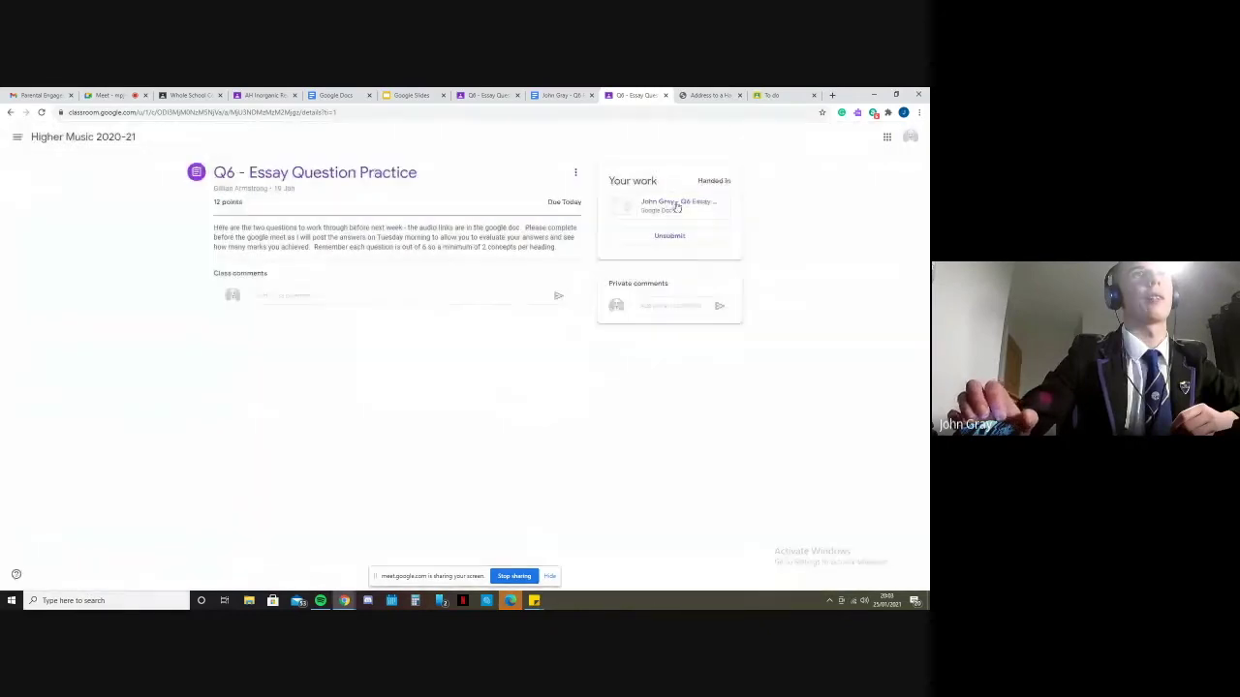
Step: Close the Address to a Haggis page and unsubmit the work for the Q6 - Essay Question Practice assignment
click(739, 95)
click(663, 237)
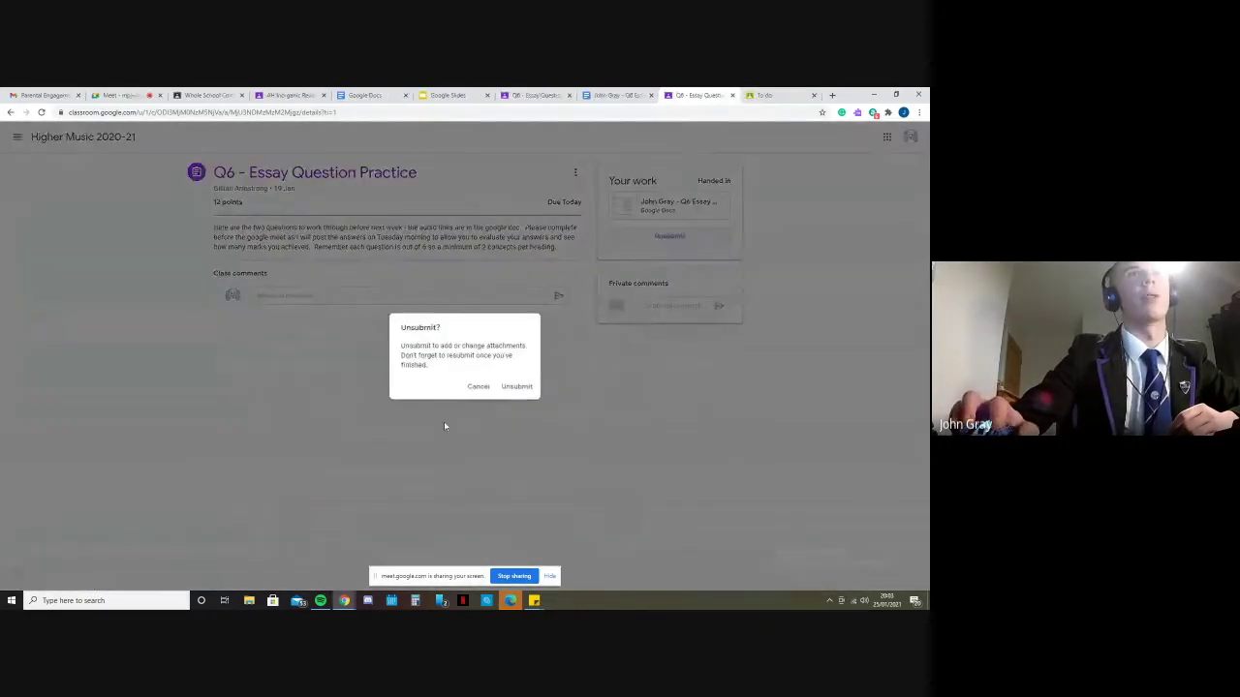
click(521, 386)
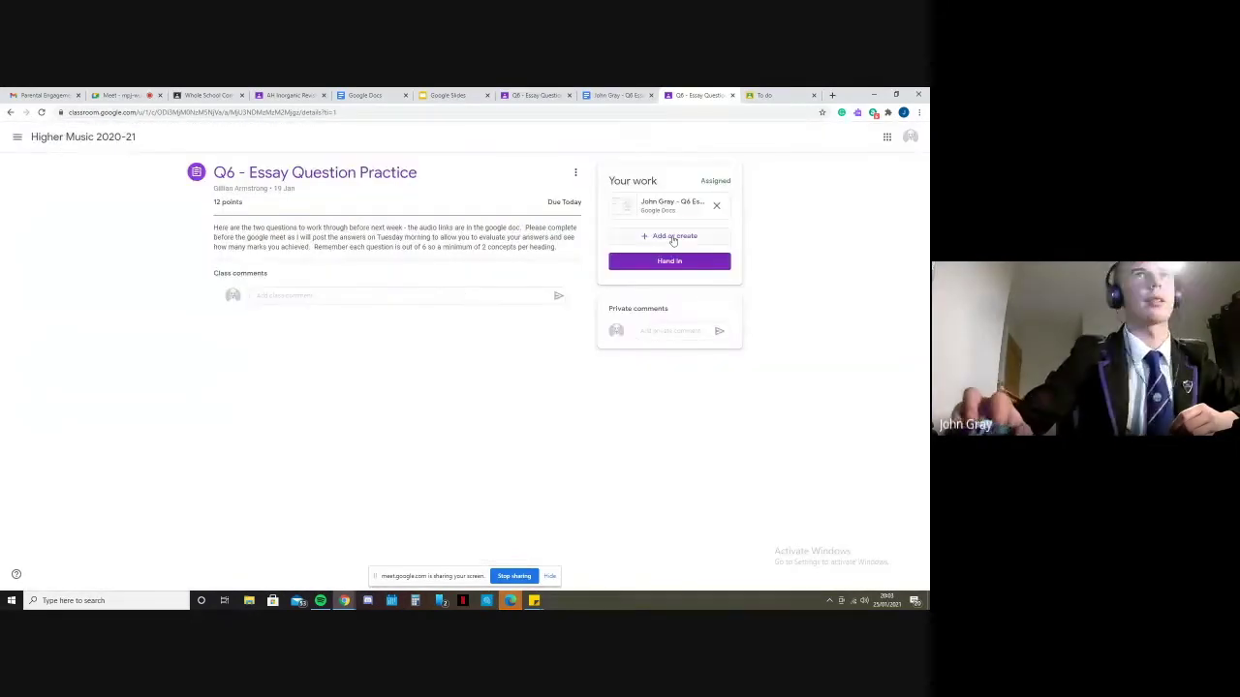
Step: Attach the Timetable for week document from Google Drive to the Q6 - Essay Question Practice assignment
click(673, 237)
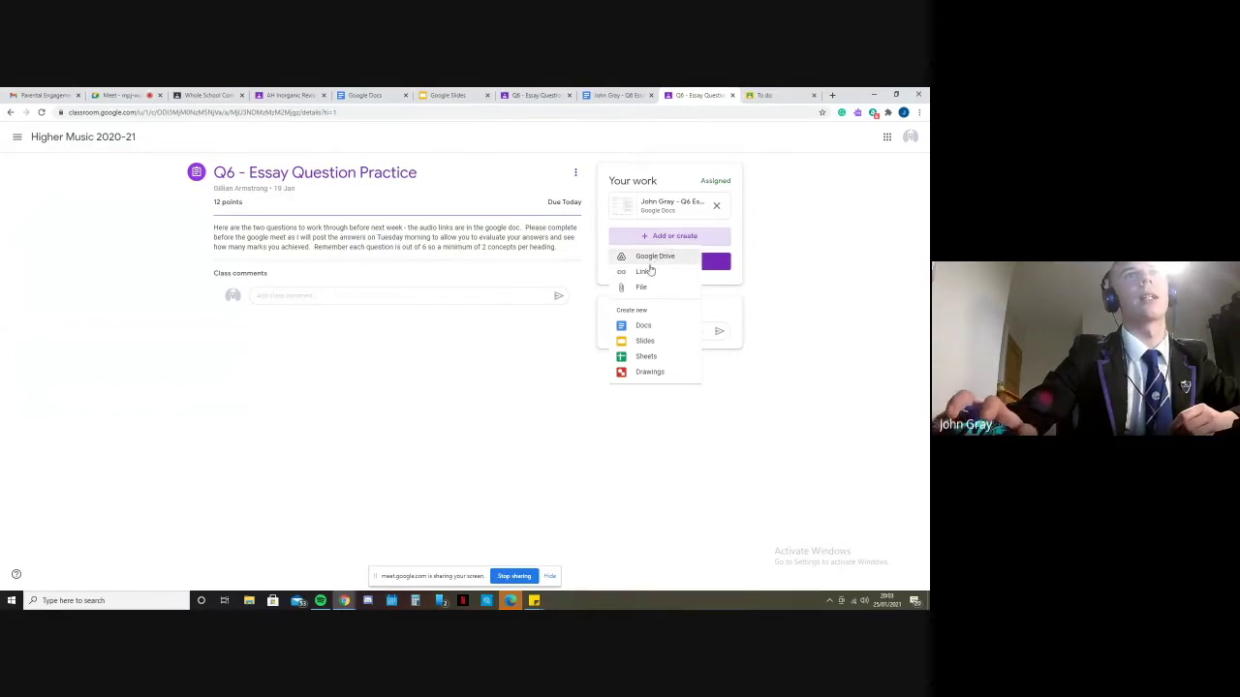
click(653, 258)
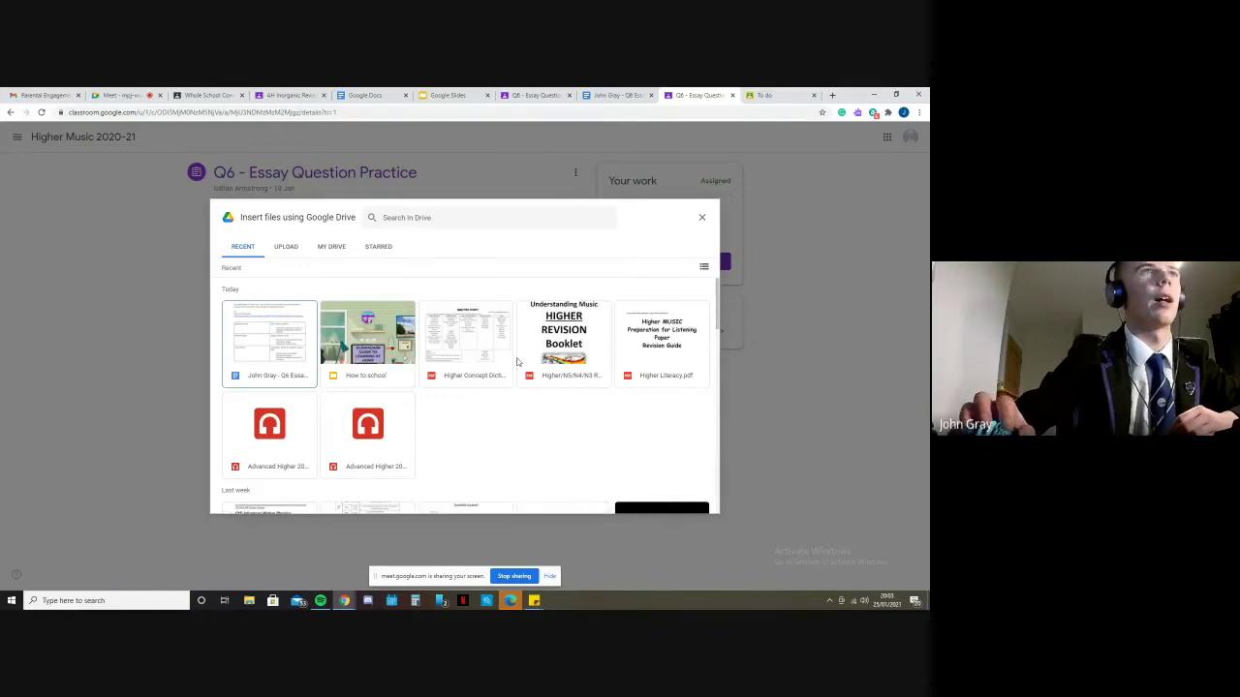
scroll(340, 312, down, 1)
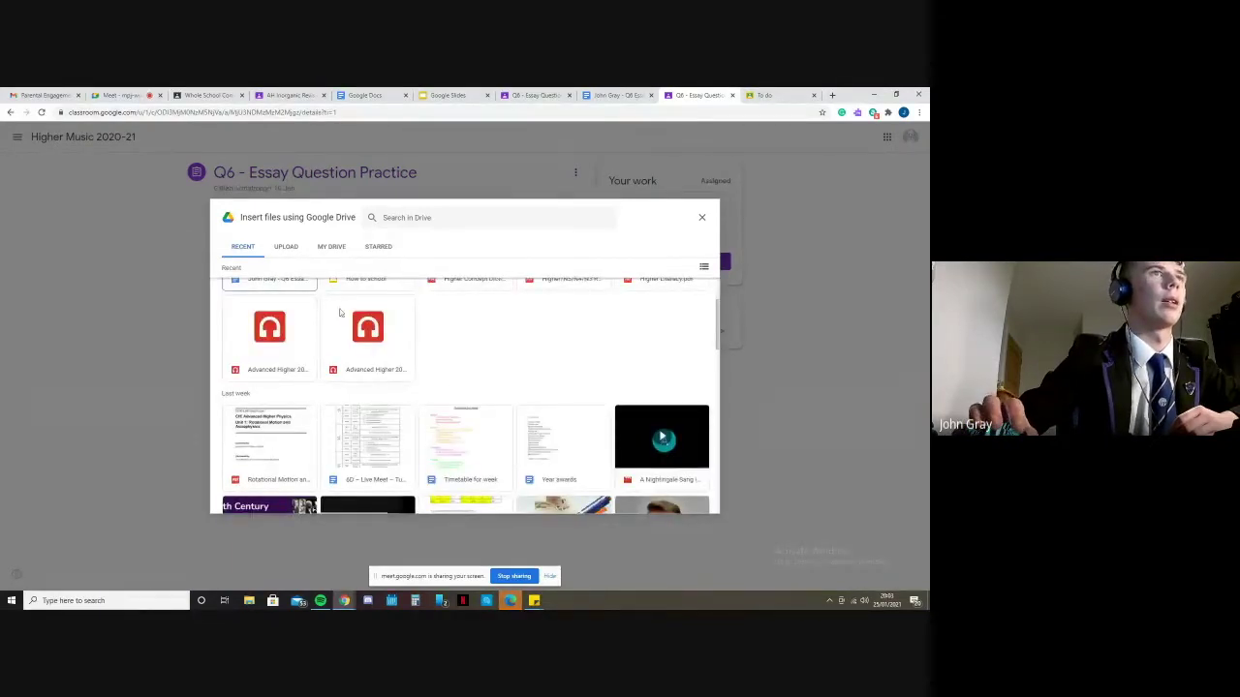
scroll(416, 334, down, 1)
scroll(484, 351, up, 2)
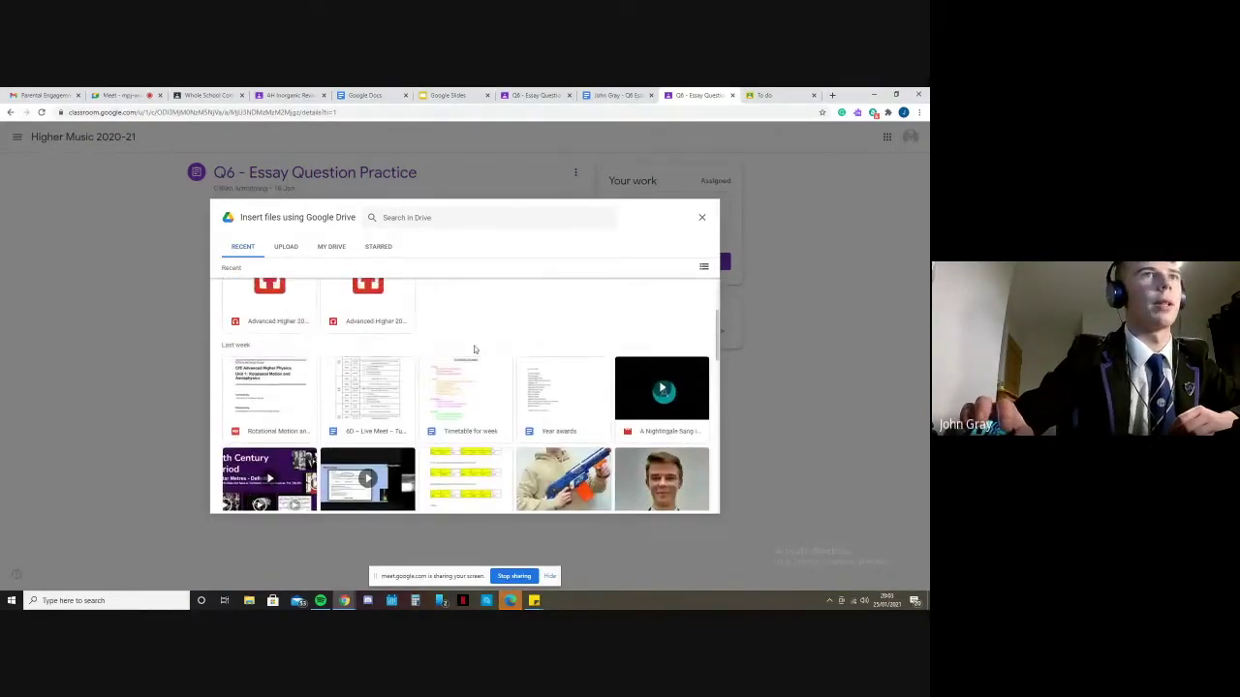
double_click(468, 408)
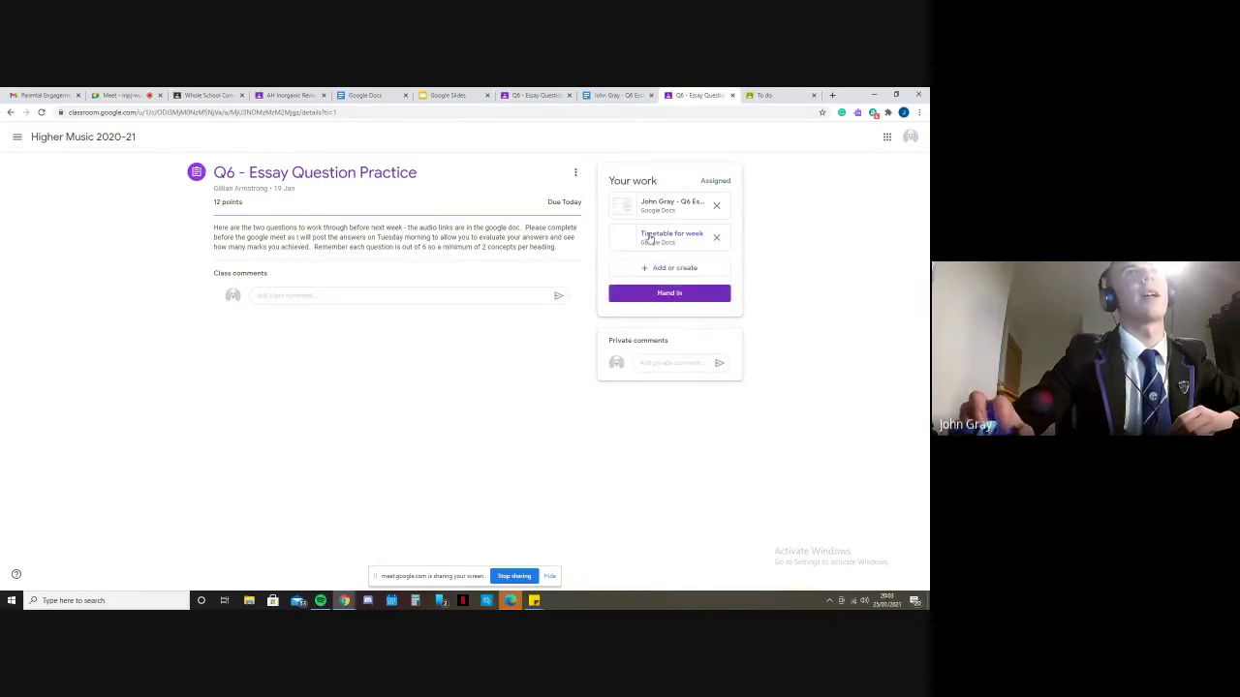
Step: Hand in the Q6 - Essay Question Practice assignment with both attached documents
click(666, 294)
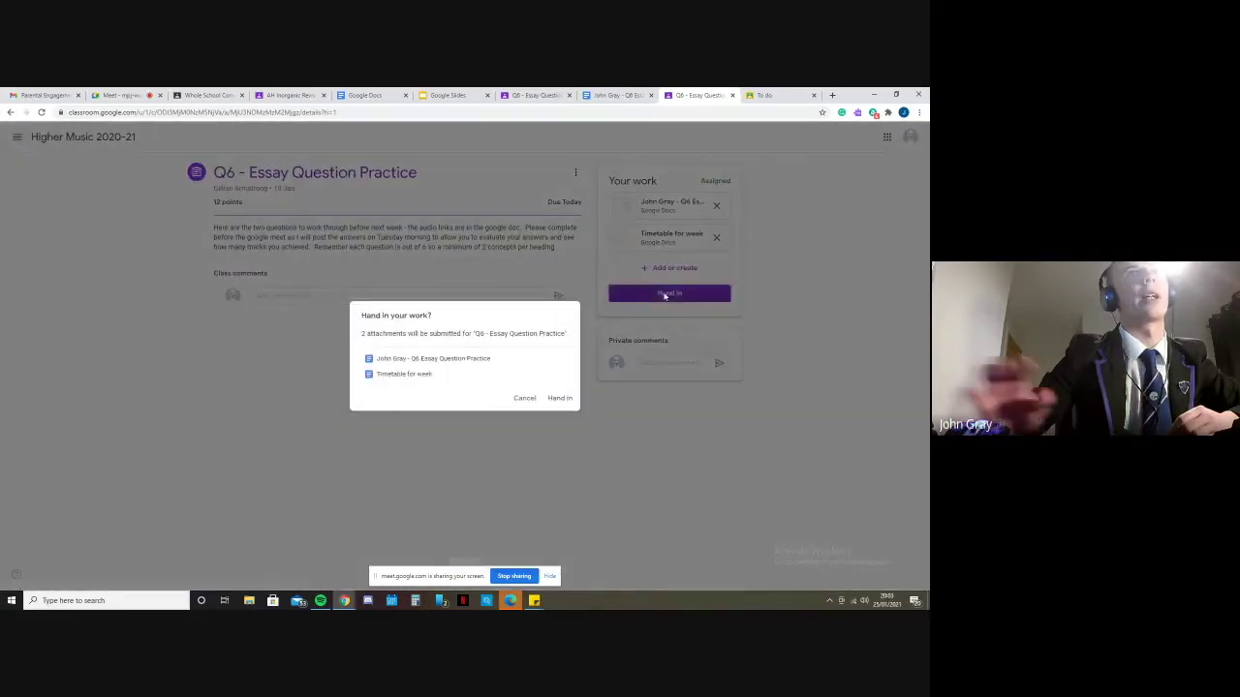
click(559, 399)
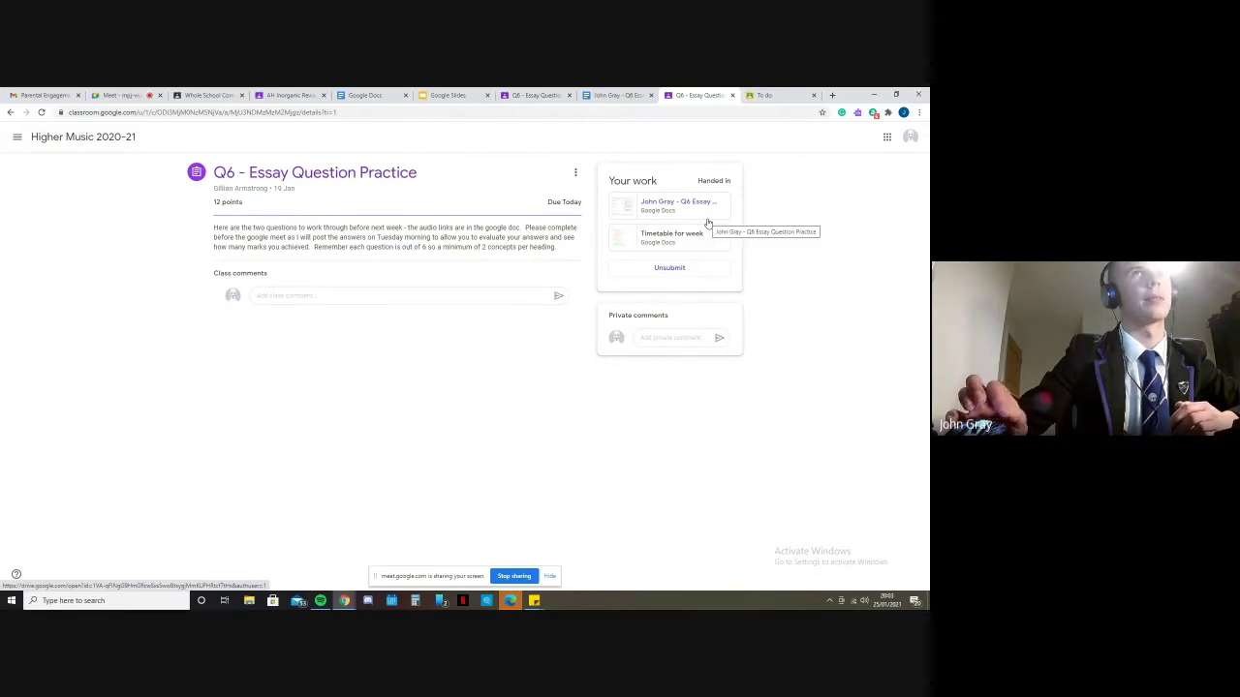
click(670, 268)
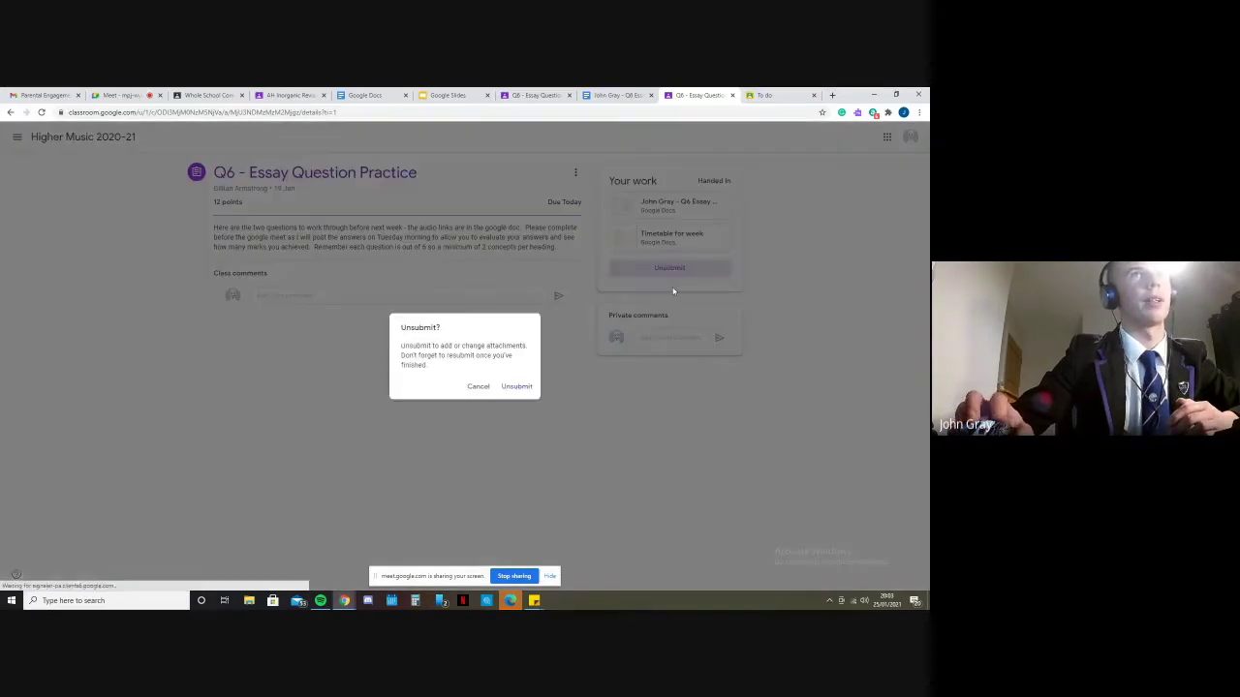
click(547, 288)
click(786, 94)
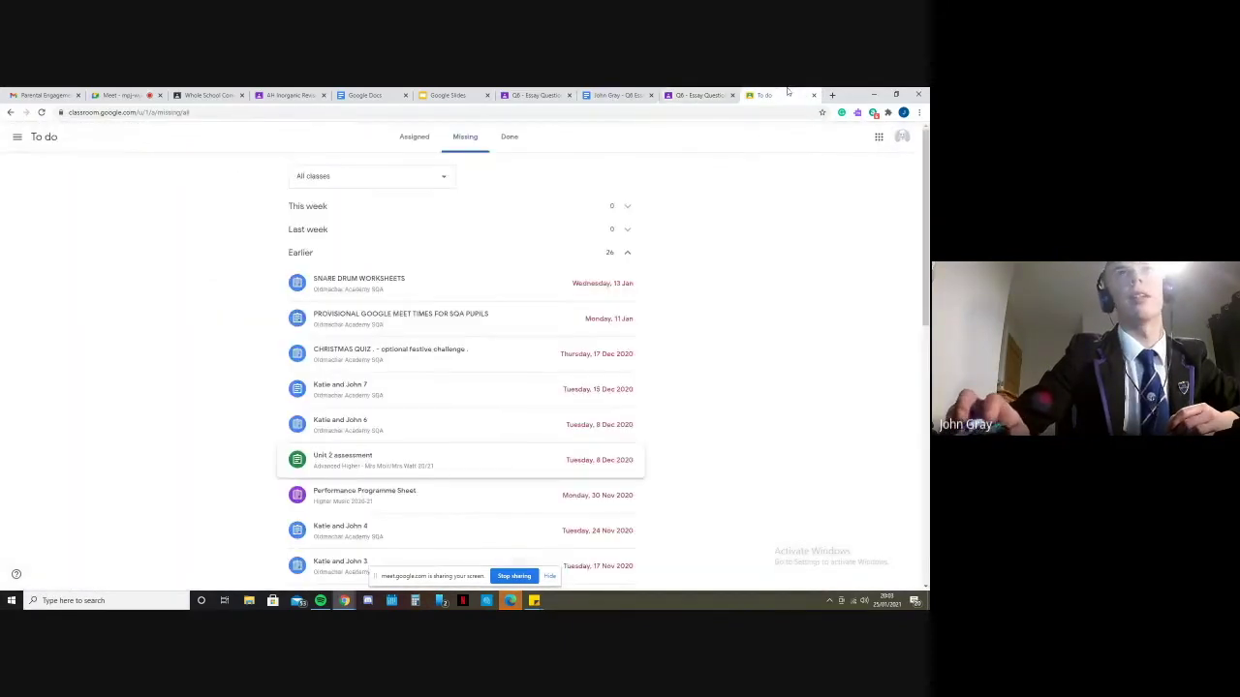
click(698, 95)
click(620, 95)
click(535, 95)
click(451, 95)
click(290, 95)
click(213, 95)
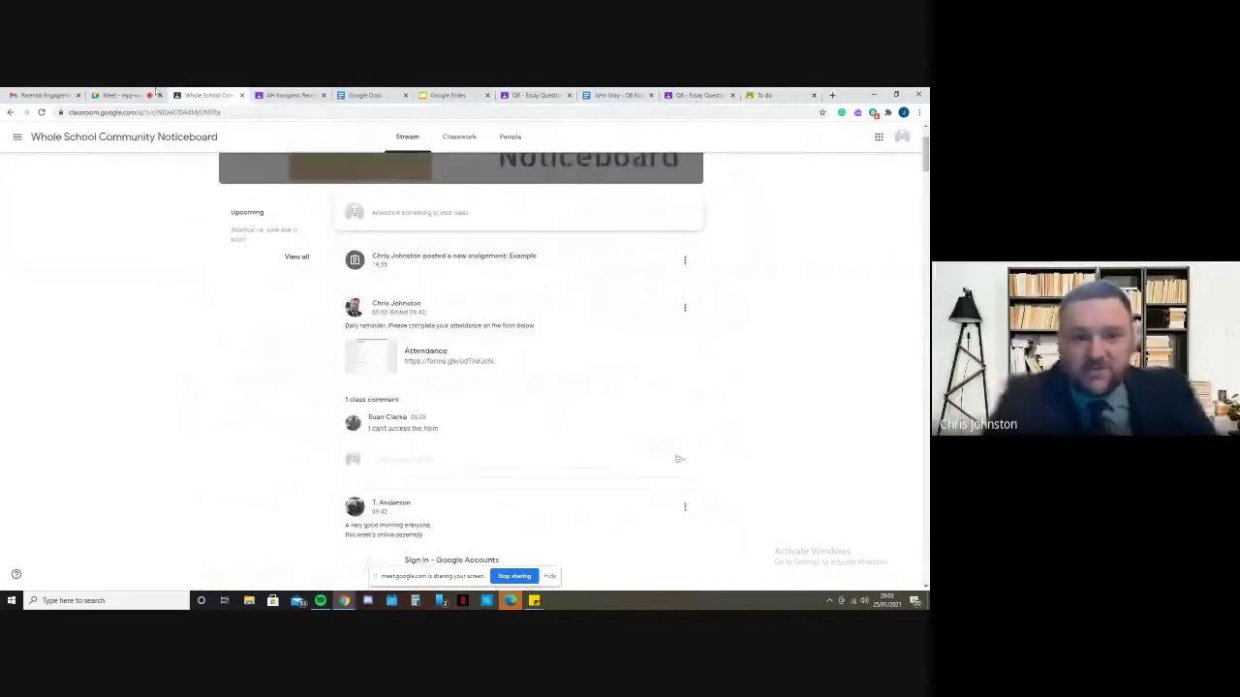
Step: Review the assigned and missing work for all classes in the To do list
click(819, 95)
click(429, 136)
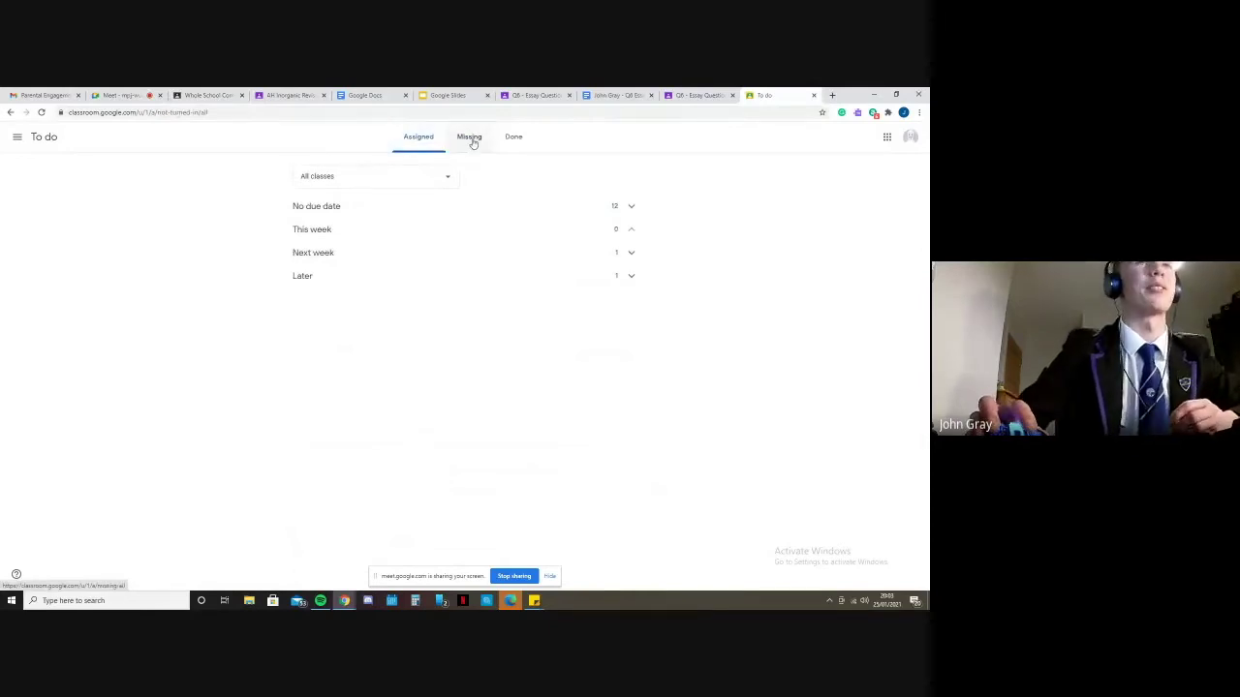
click(470, 137)
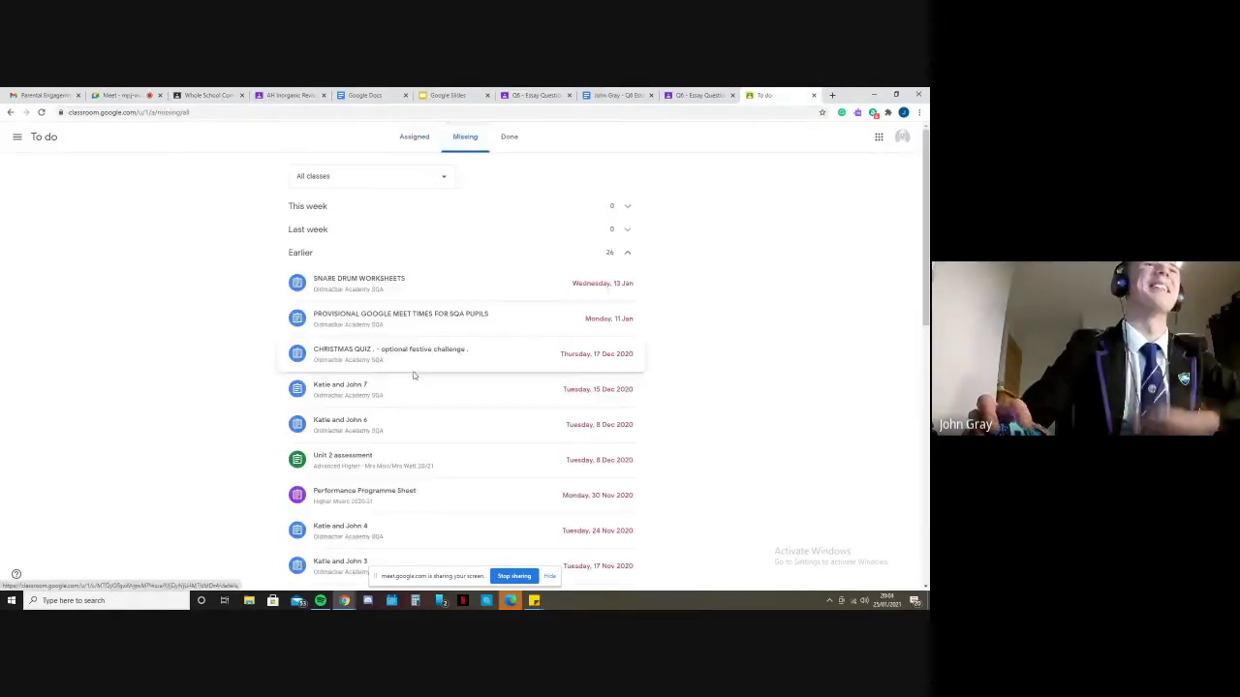
scroll(415, 375, down, 1)
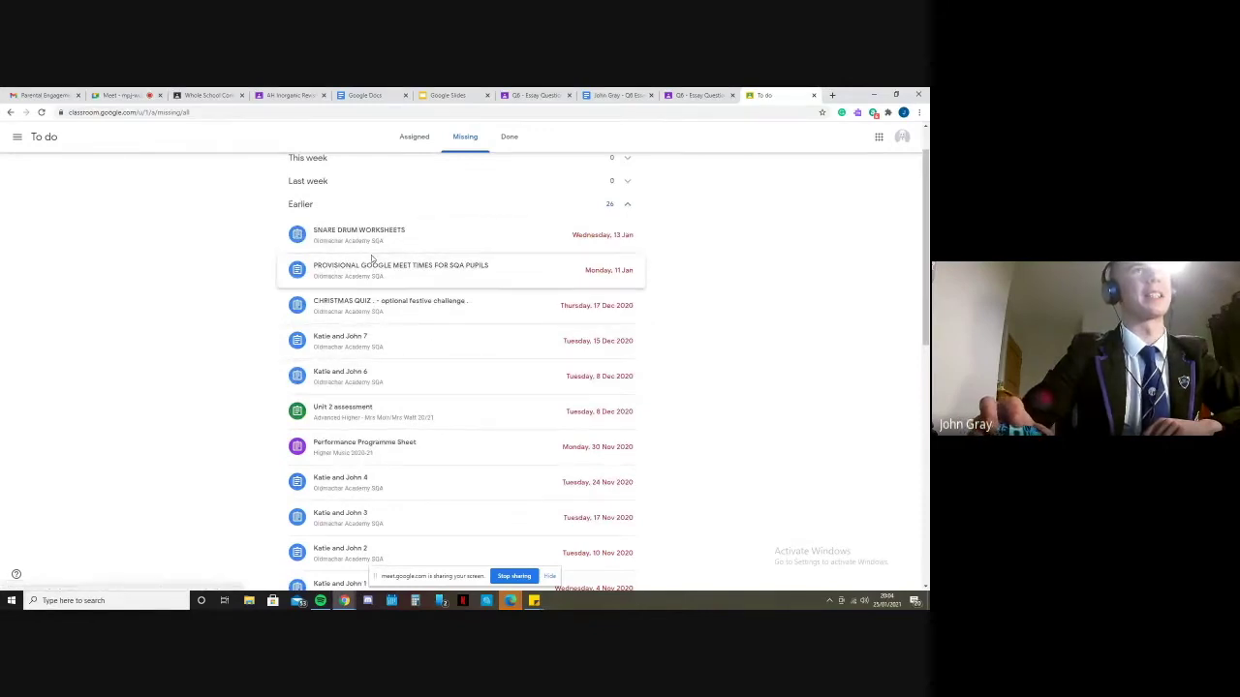
scroll(371, 258, down, 2)
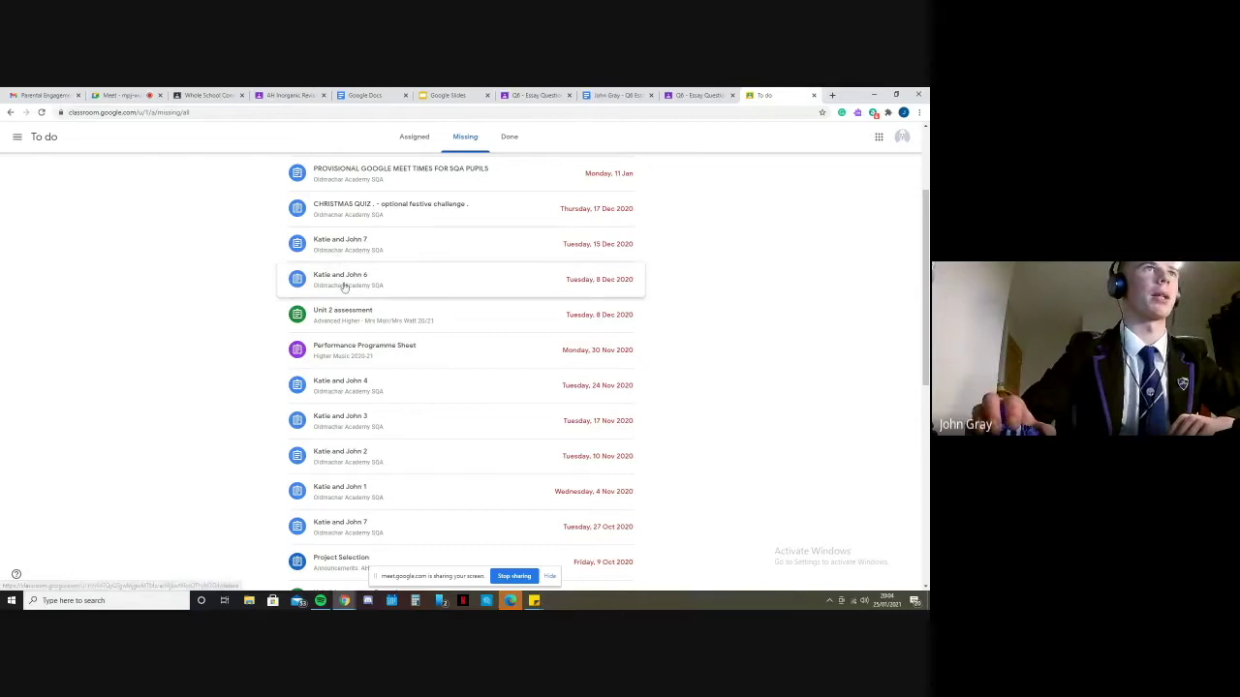
scroll(344, 286, down, 1)
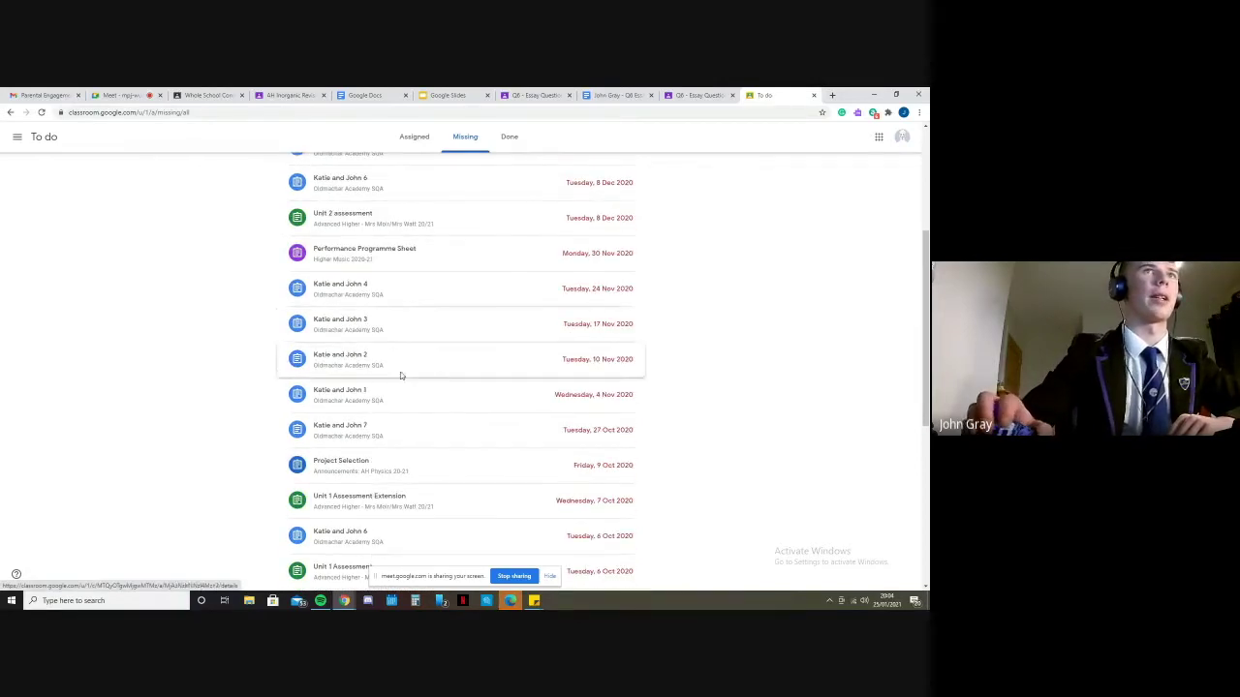
Step: Open the missing Oldmachar Academy SQA assignment due 27 Oct 2020, mark it as done without attachments, and highlight its submission status
click(373, 435)
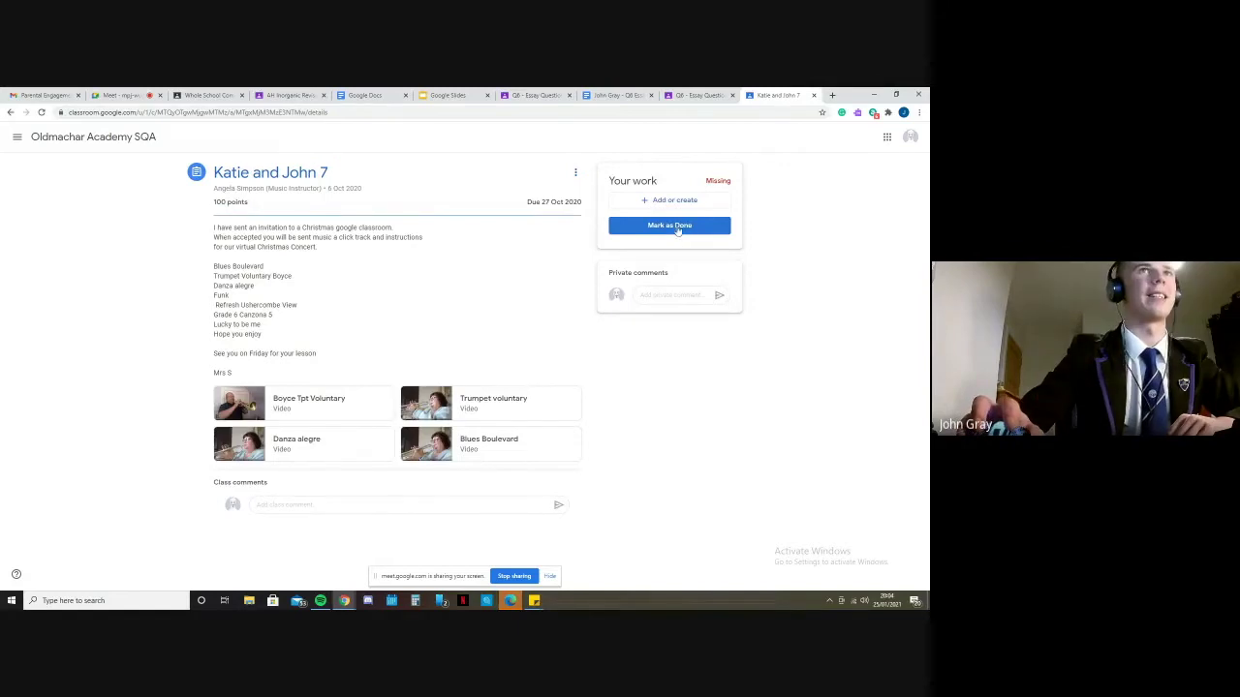
drag(706, 182, 760, 183)
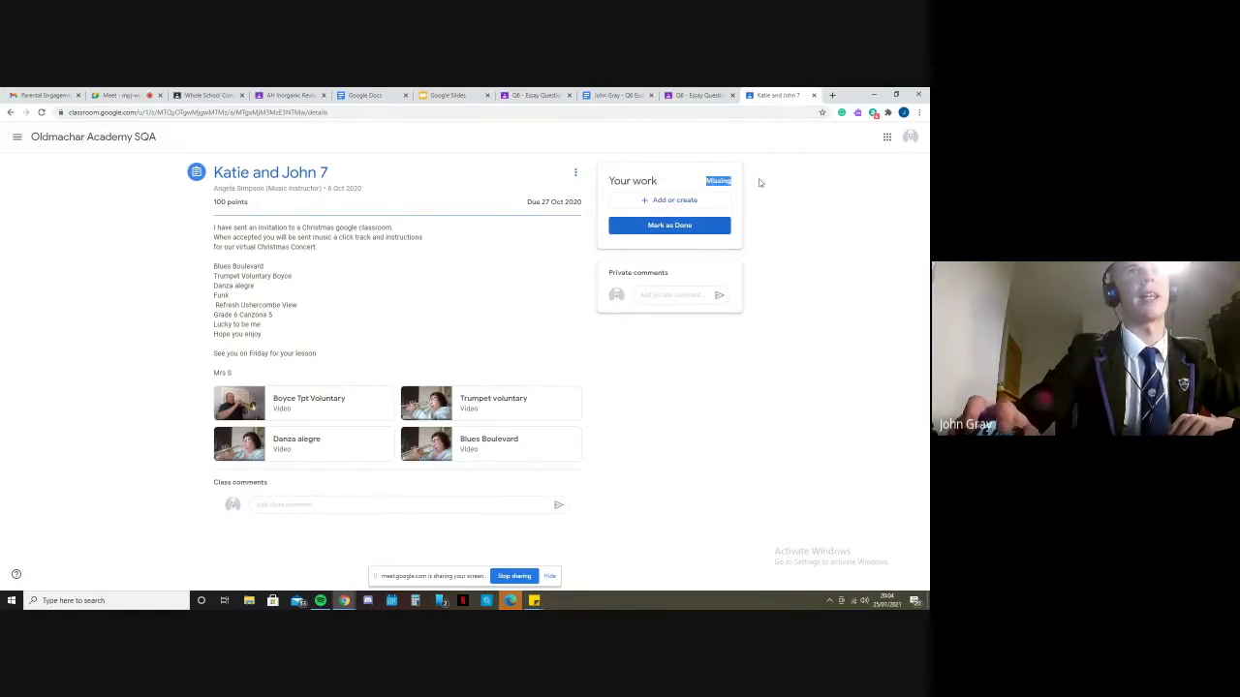
click(677, 224)
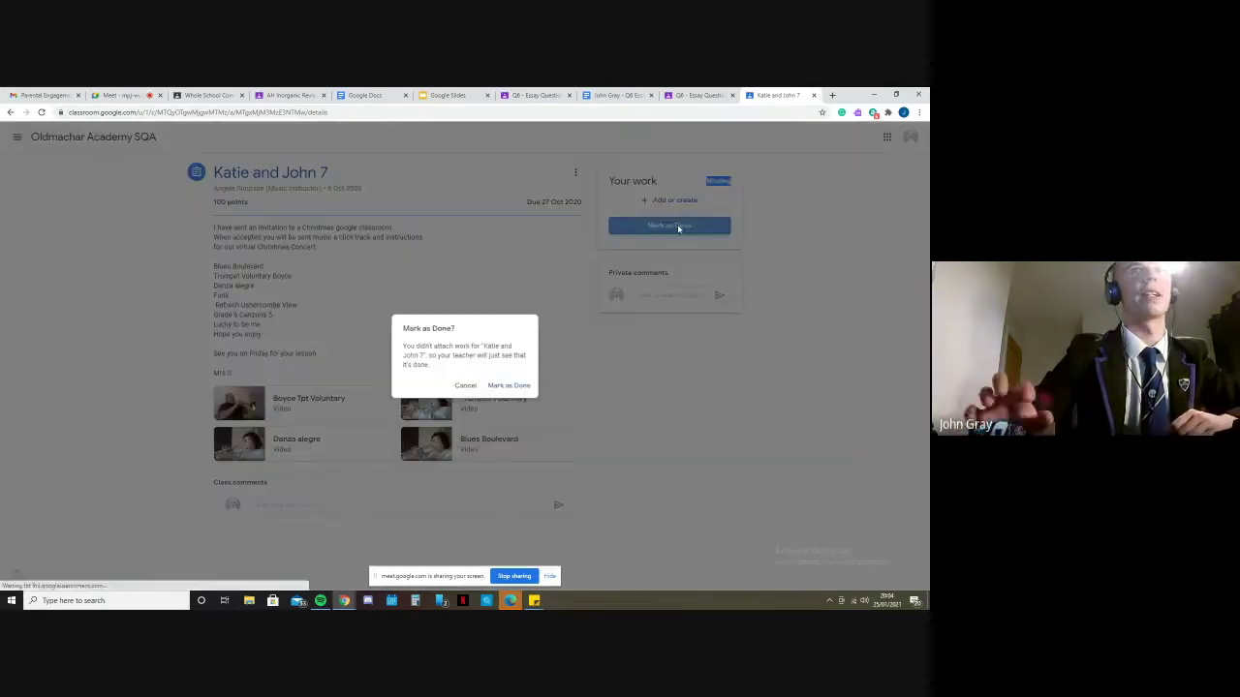
click(507, 385)
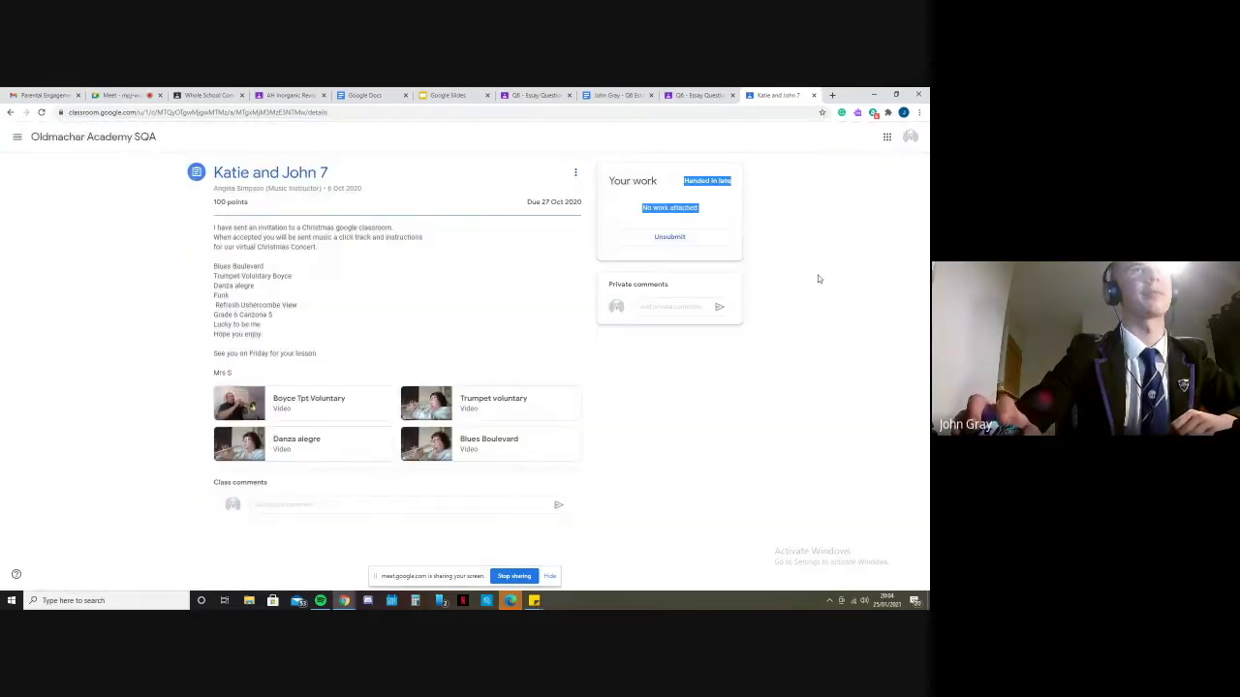
click(685, 184)
drag(686, 184, 774, 184)
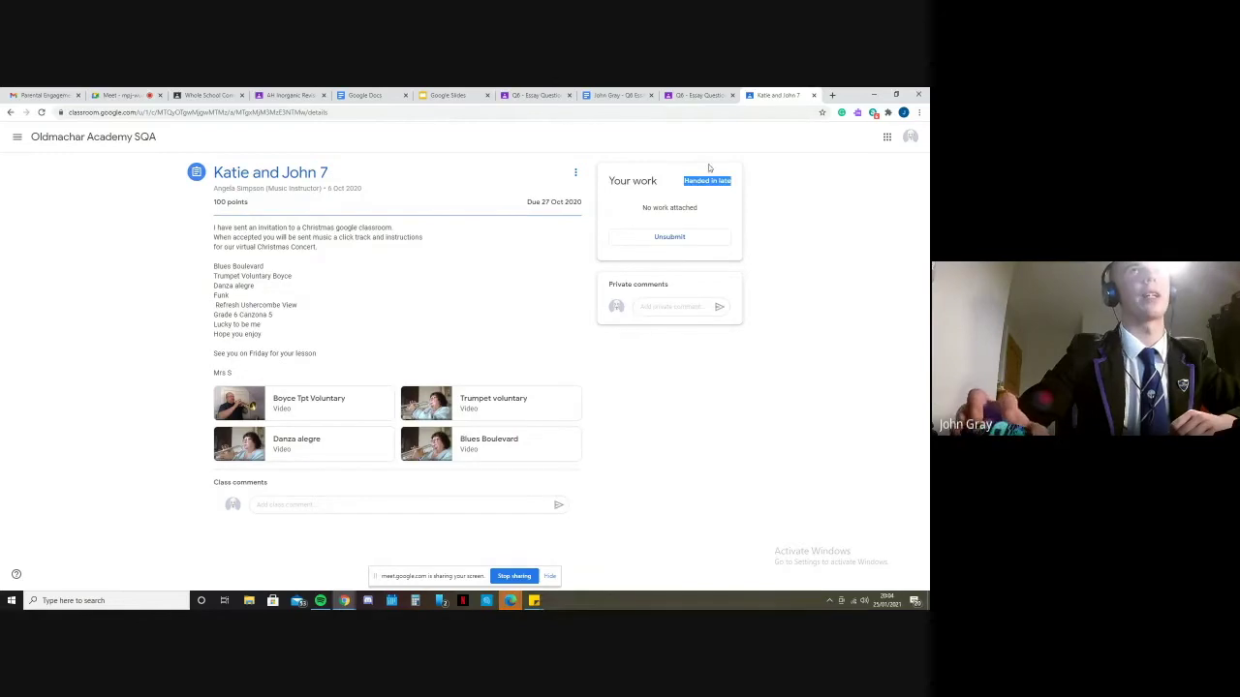
Step: Close the completed assignment and open the To do list in place of the Whole School Community Noticeboard
click(814, 95)
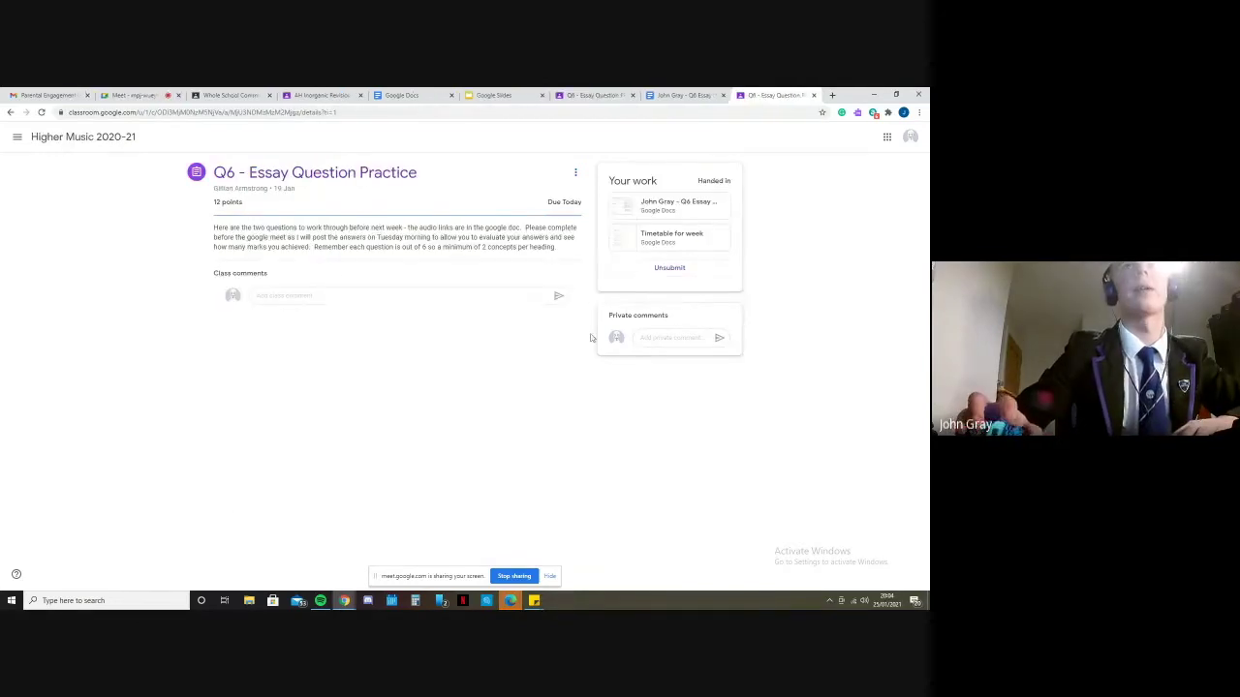
click(831, 95)
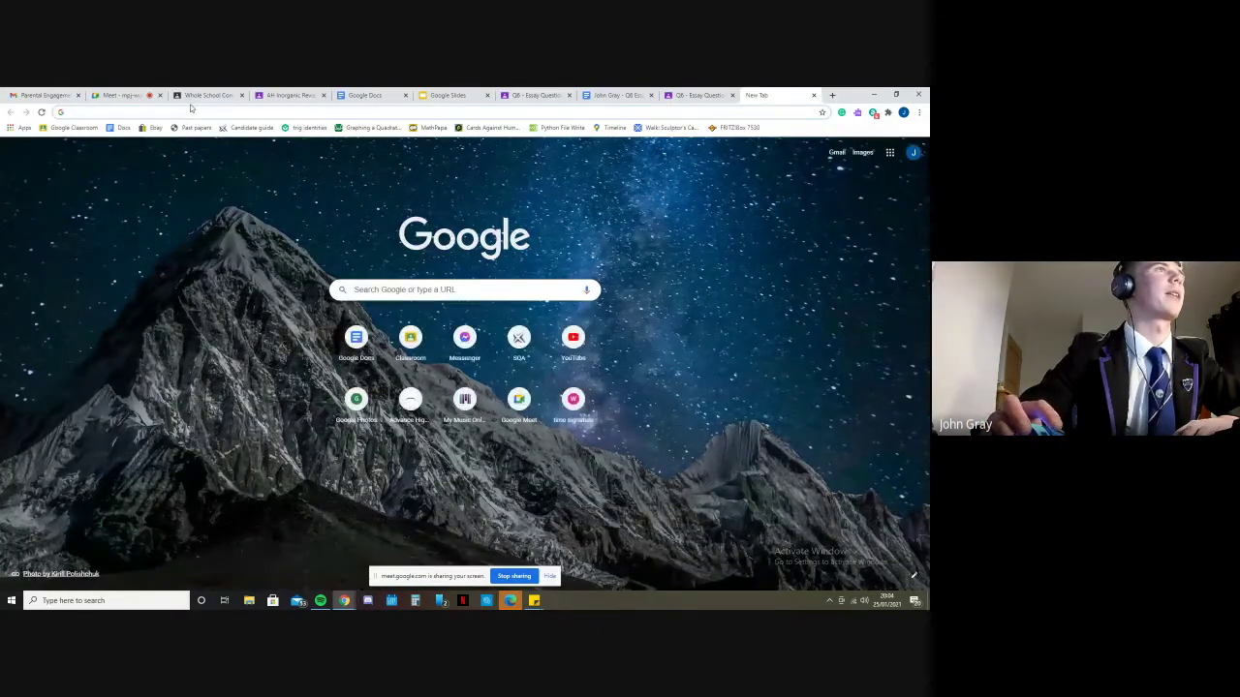
click(205, 95)
click(43, 166)
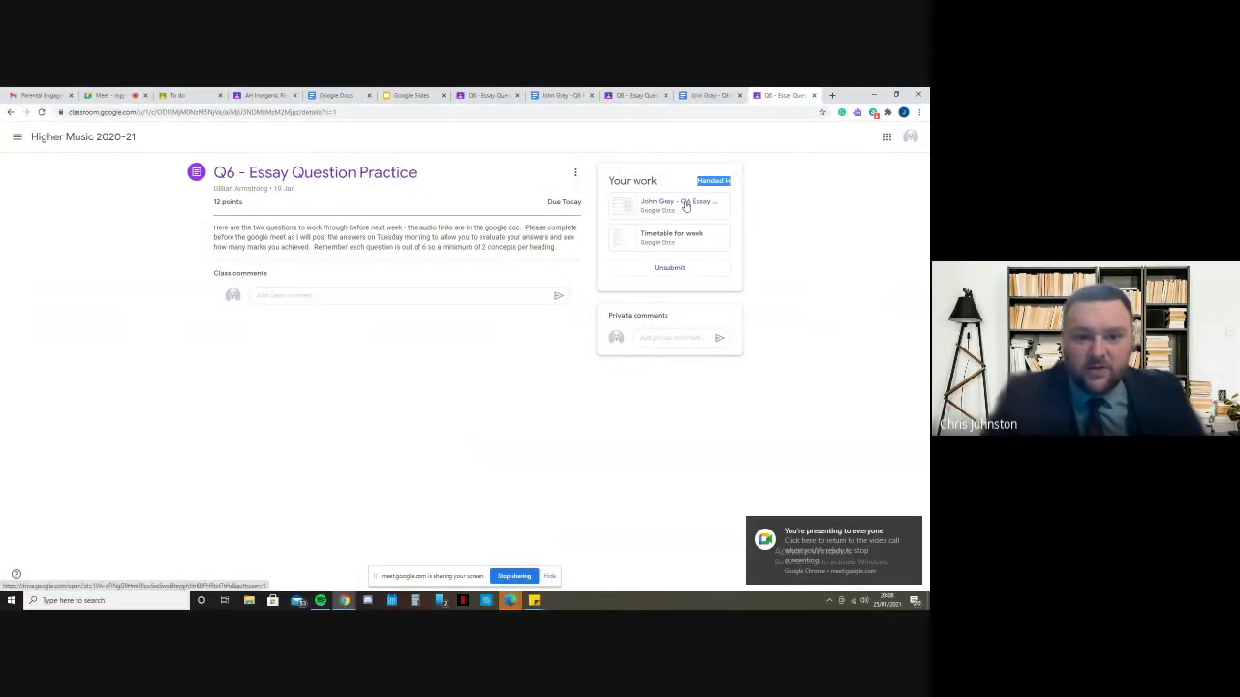
Step: Open the handed-in essay document and examine the available destinations in its print settings without printing
click(685, 206)
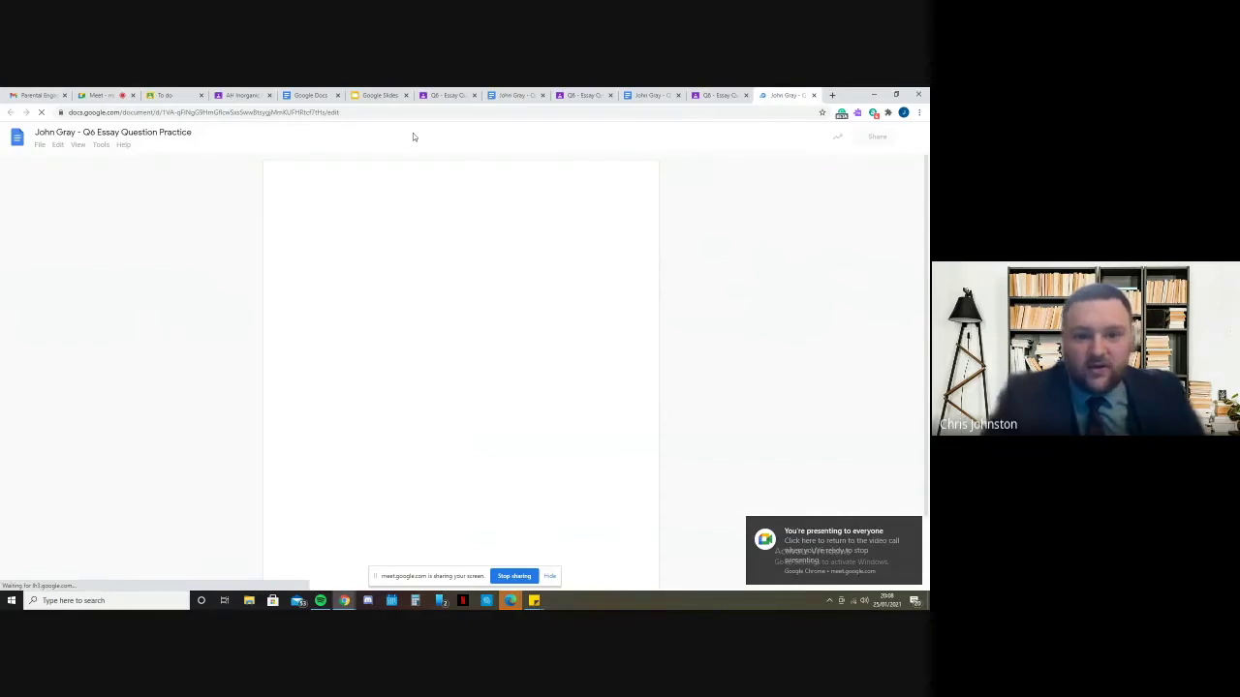
click(40, 144)
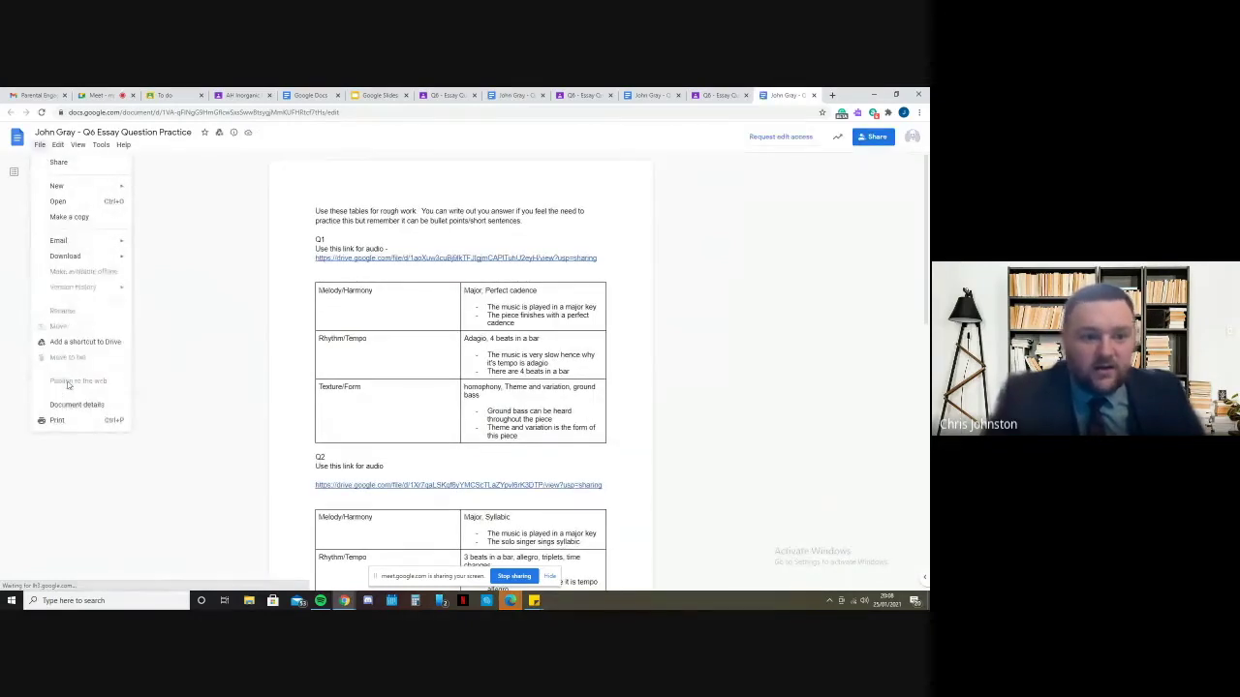
click(58, 421)
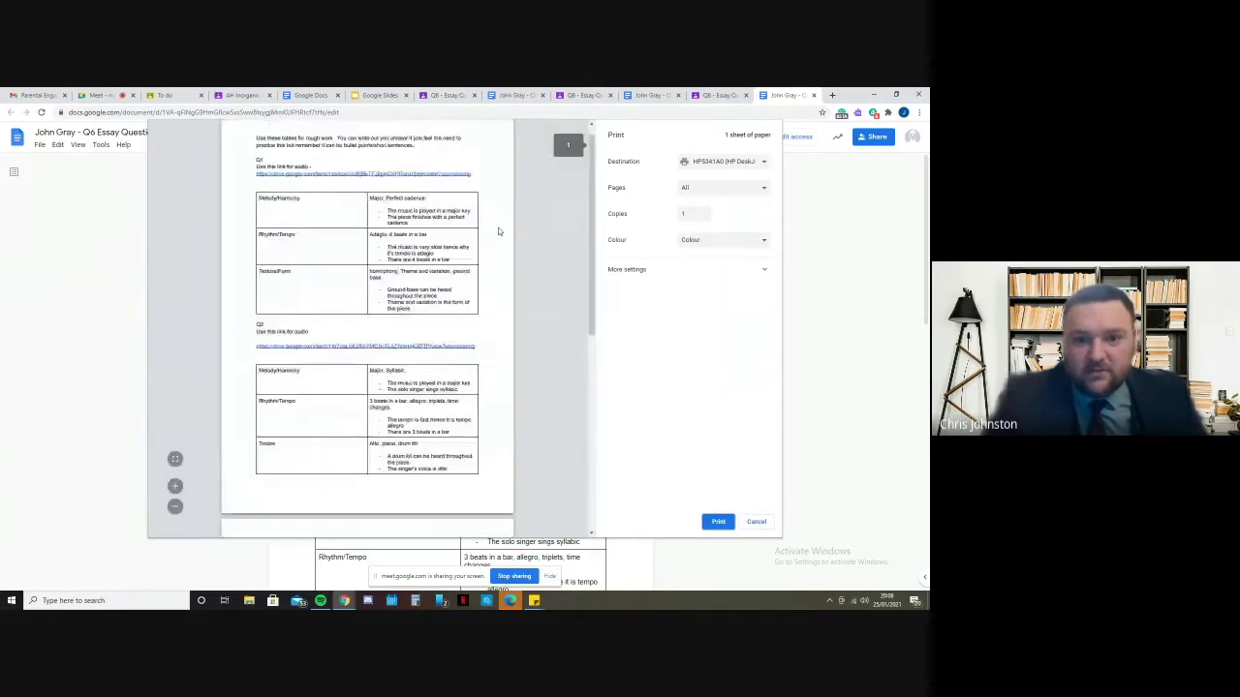
click(716, 190)
click(726, 180)
click(726, 162)
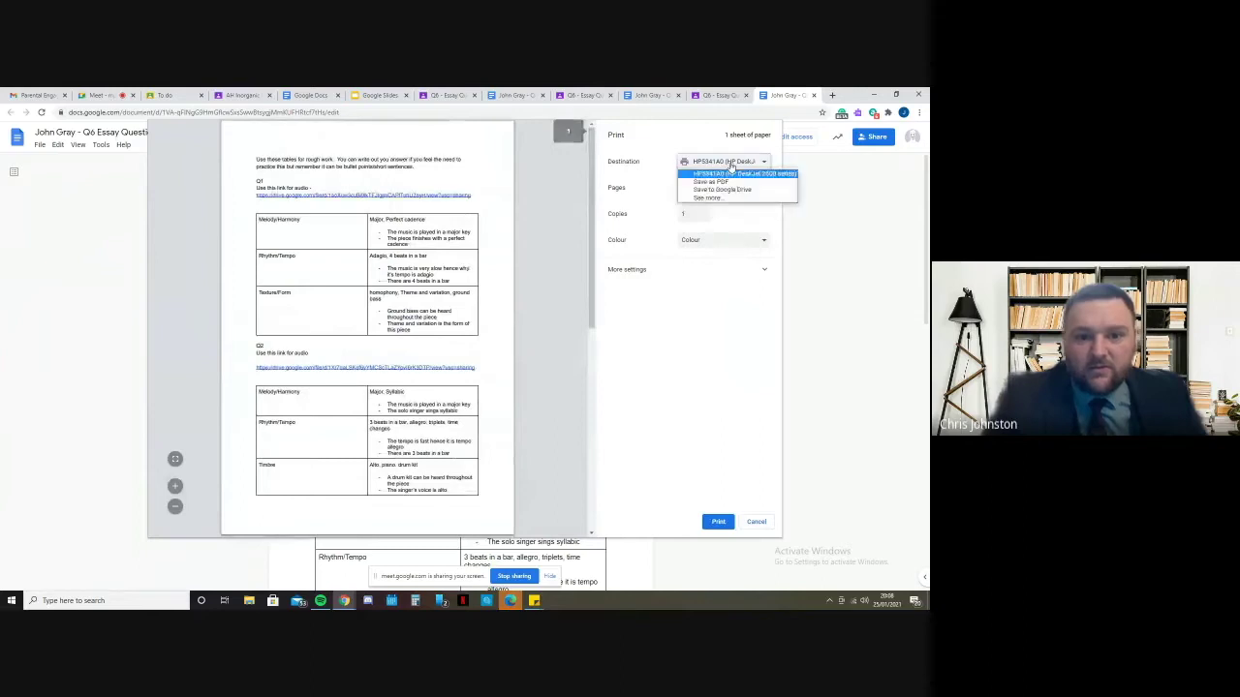
click(722, 172)
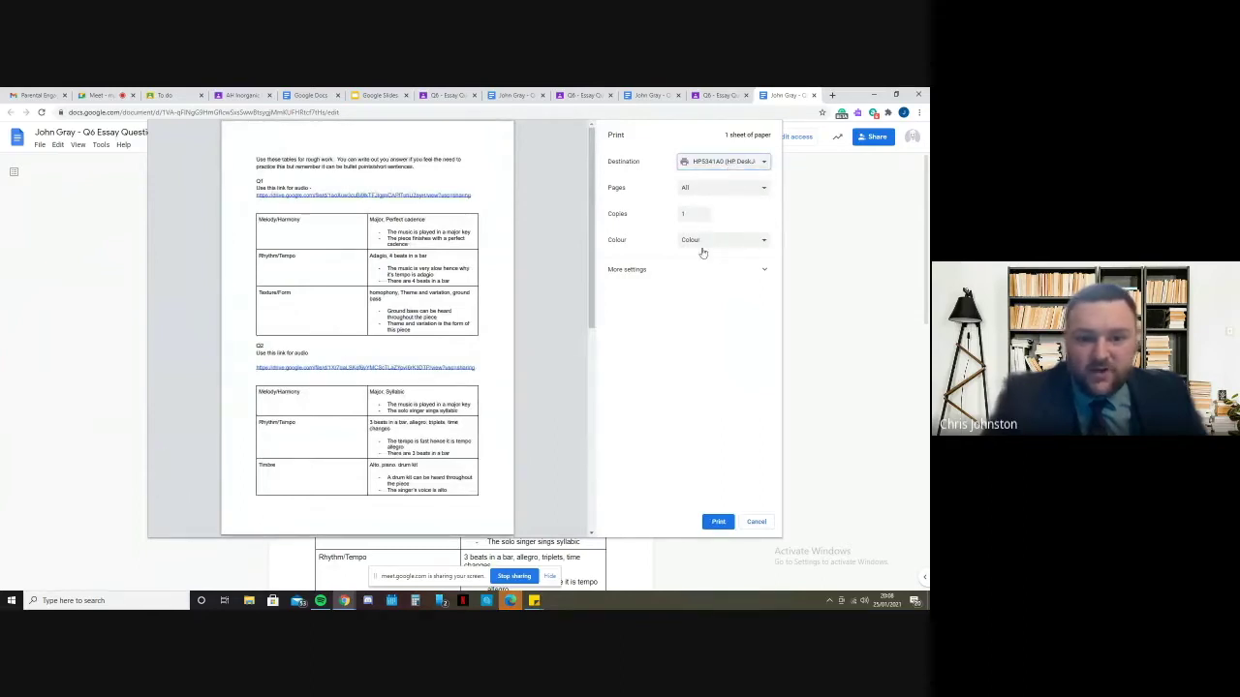
click(756, 521)
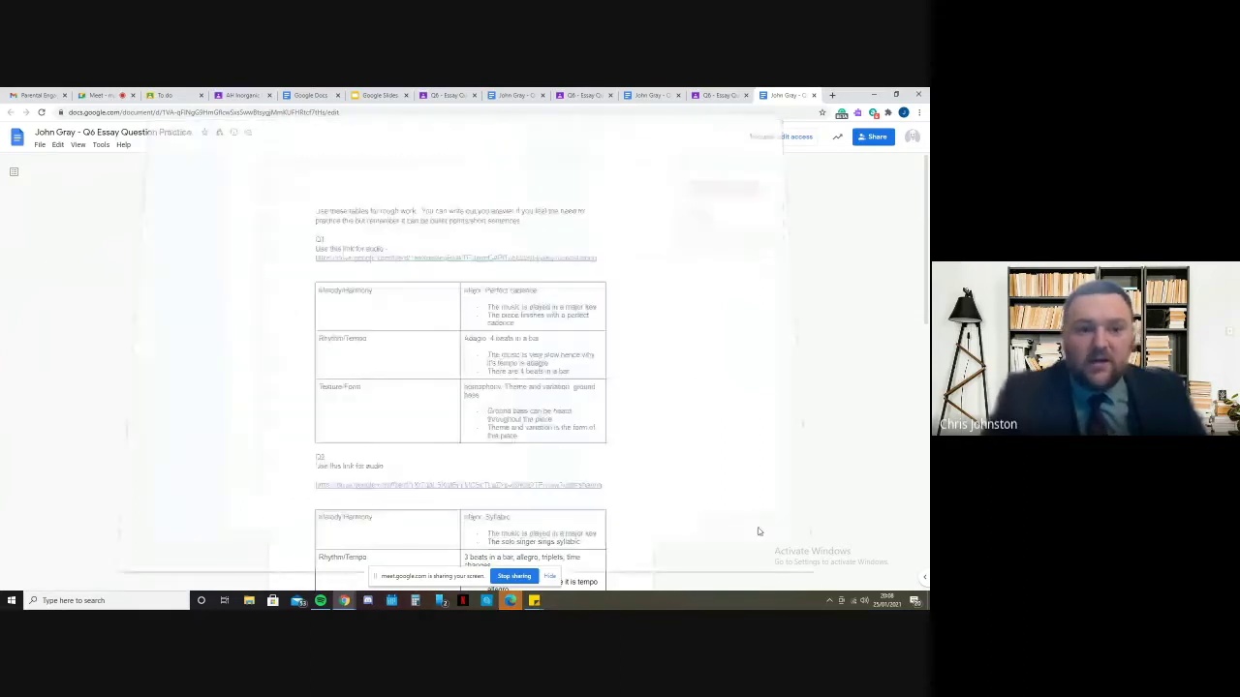
Step: View the file formats available for downloading the essay document
click(40, 145)
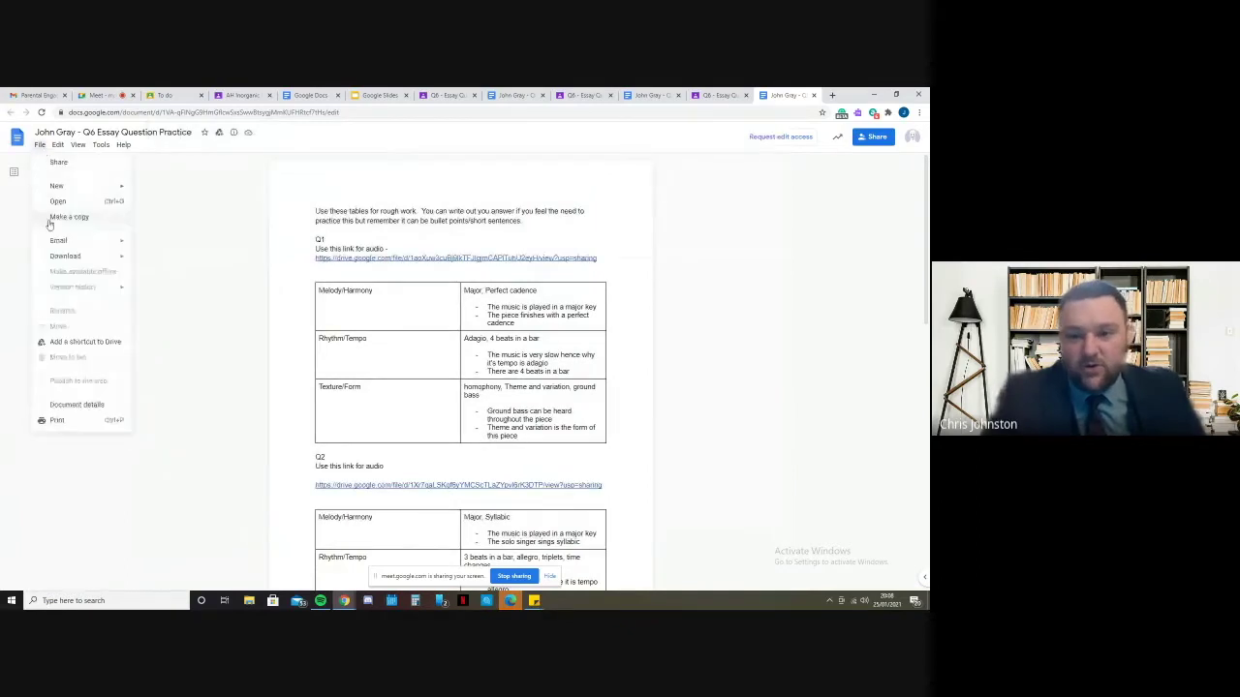
mouse_move(58, 256)
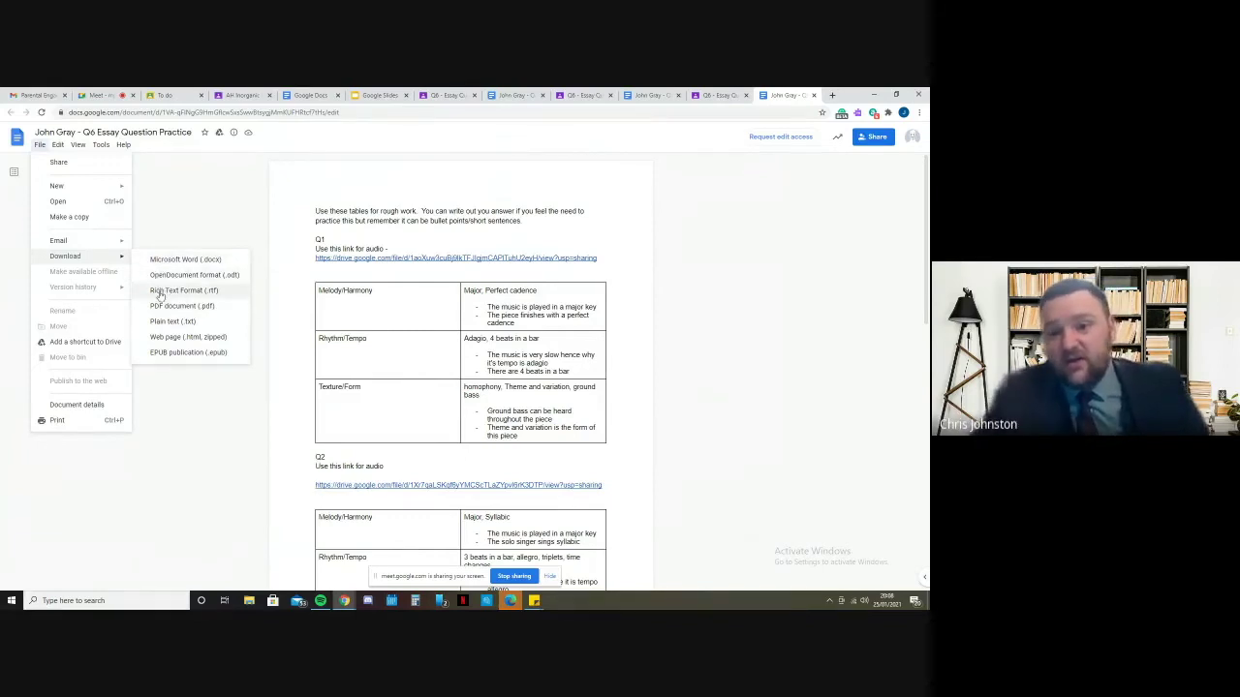
click(166, 224)
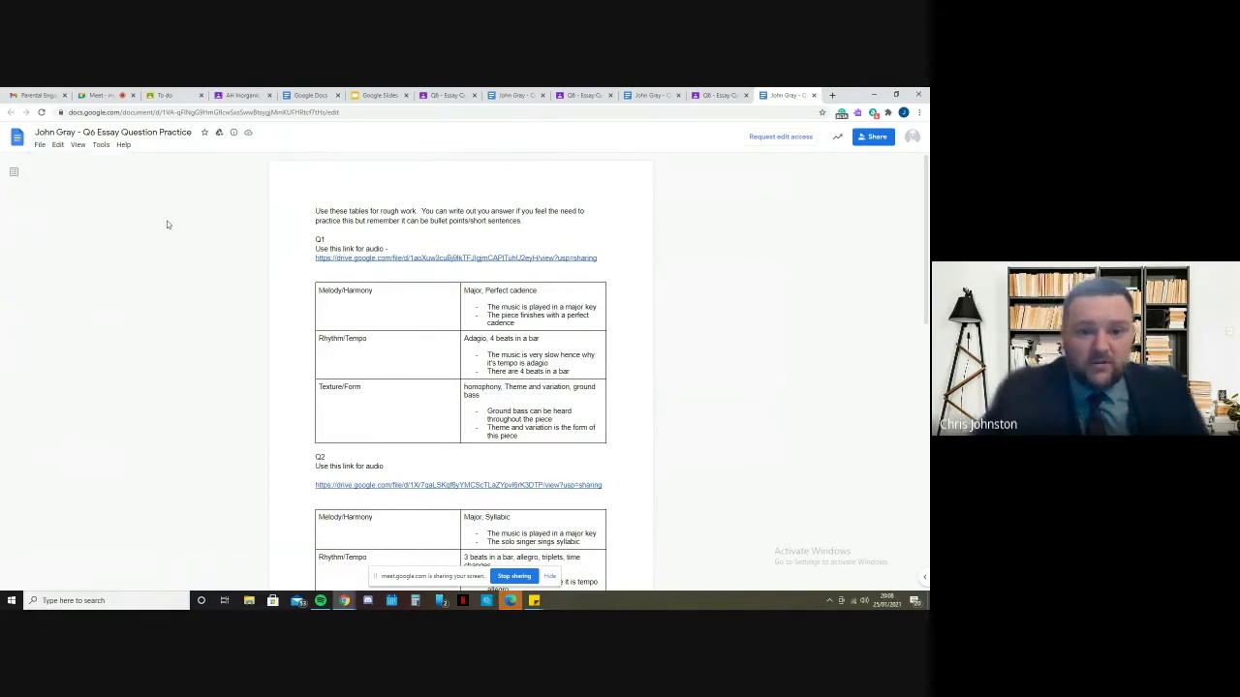